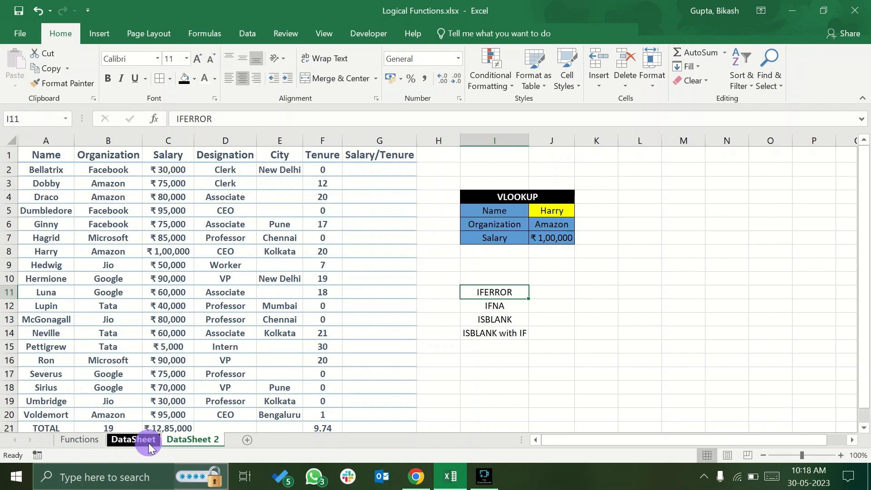
- Review the basic logical functions from TRUE through IF in the function list on the Functions sheet
left_click(98, 441)
left_click(99, 440)
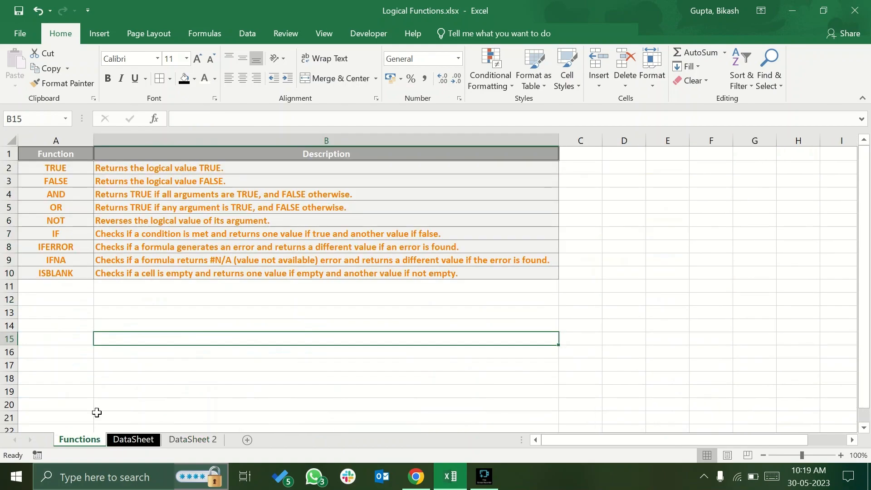
left_click(54, 170)
left_click(47, 193)
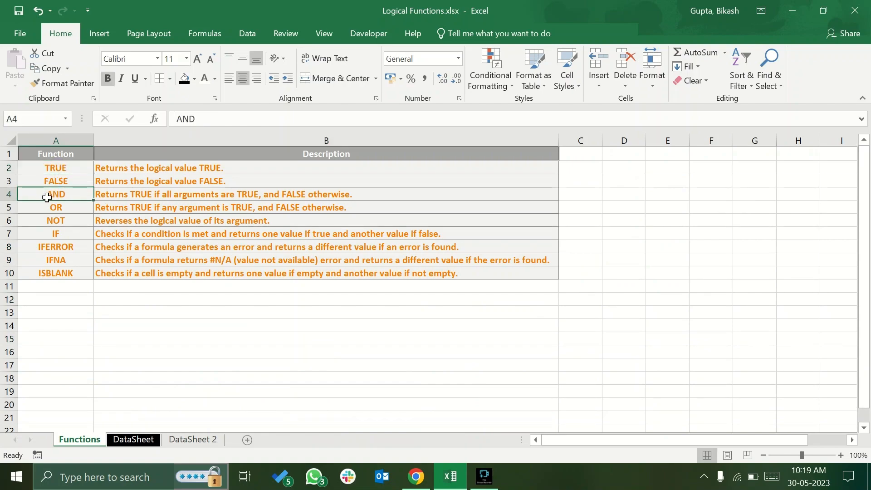
left_click(43, 208)
left_click(42, 223)
left_click(43, 234)
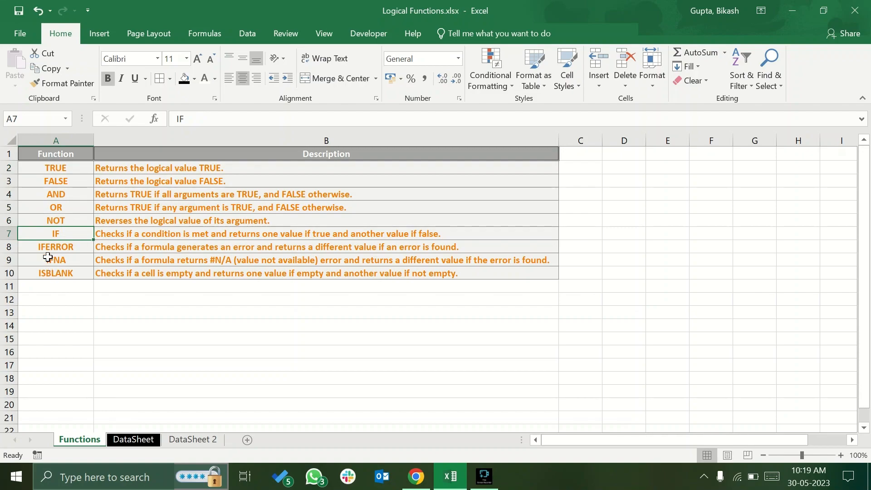
- Look over the IF with AND, IF with OR and NESTED IF columns on the DataSheet sheet
left_click(133, 439)
left_click(467, 170)
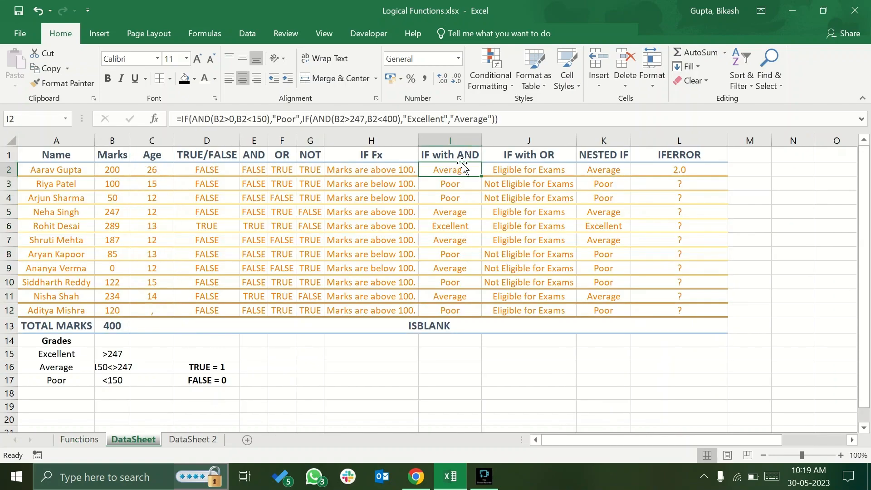
left_click(550, 155)
left_click(609, 156)
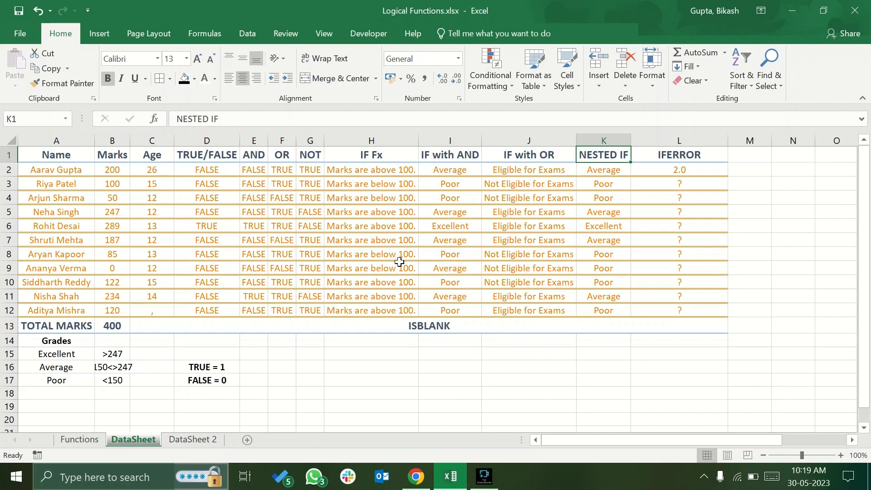
- Review the IFERROR, IFNA and ISBLANK entries in the function list on the Functions sheet
left_click(91, 441)
left_click(57, 247)
left_click(73, 274)
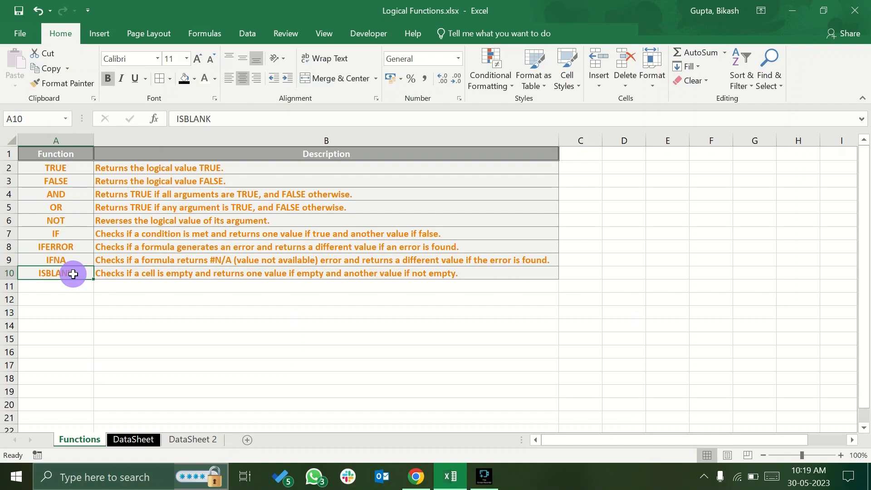
left_click(77, 258)
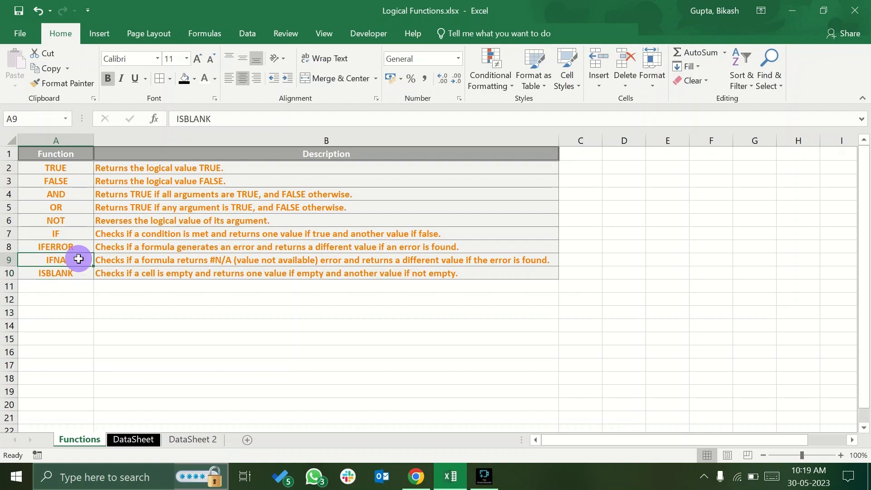
key("Down")
key("Down")
left_click(74, 273)
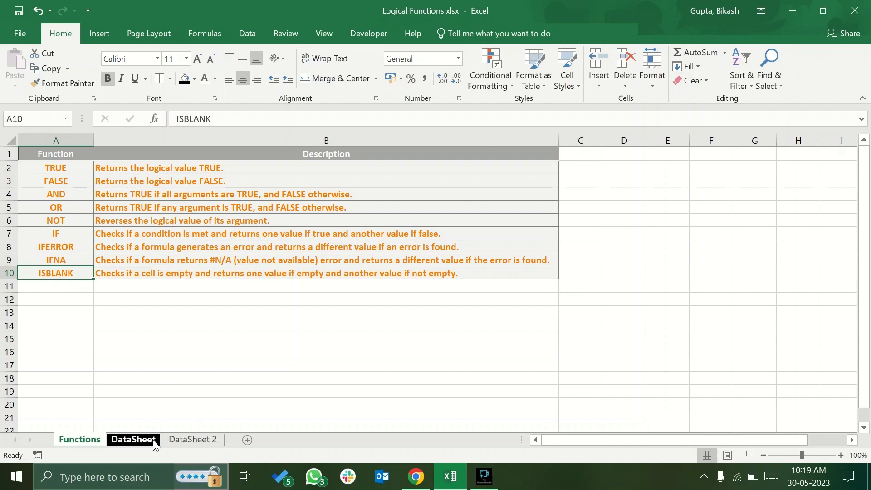
- Look through the list of functions from IFERROR to ISBLANK with IF on the DataSheet 2 sheet
left_click(171, 440)
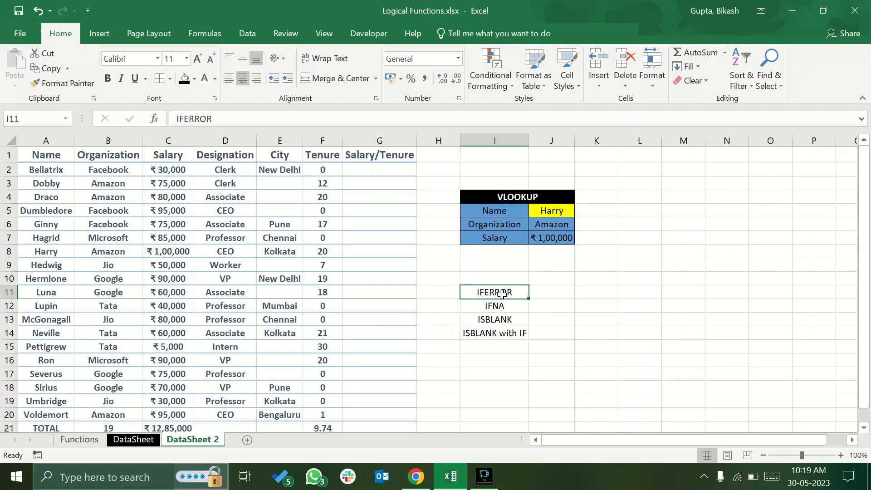
left_click(501, 320)
left_click(475, 332)
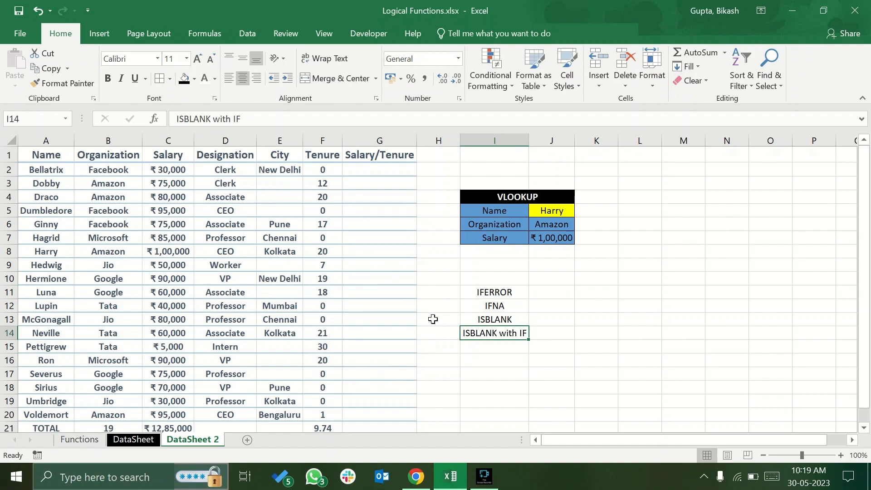
- Examine the zero entries in the Tenure column and the Salary and Salary/Tenure columns used for the division
left_click(329, 167)
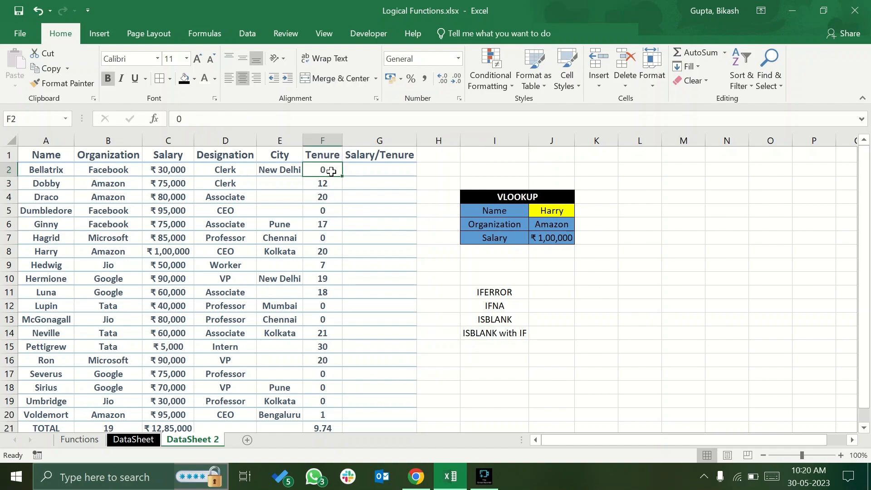
left_click(325, 242)
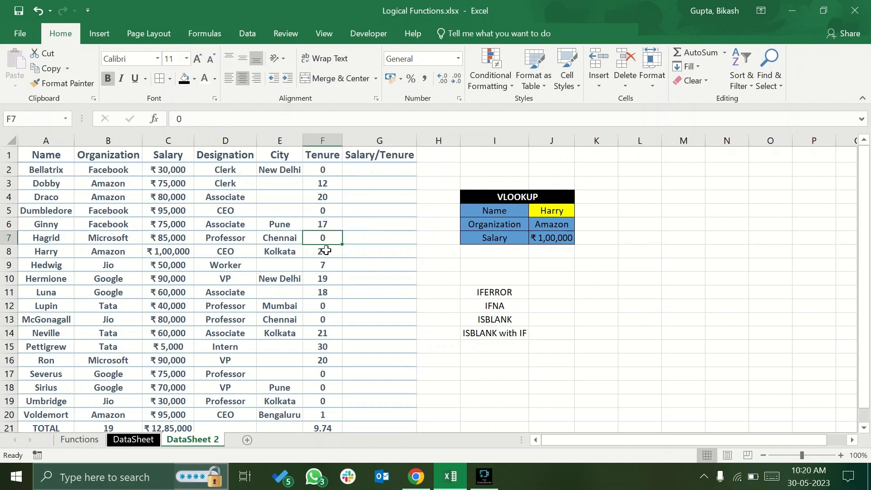
left_click(326, 305)
left_click(327, 319)
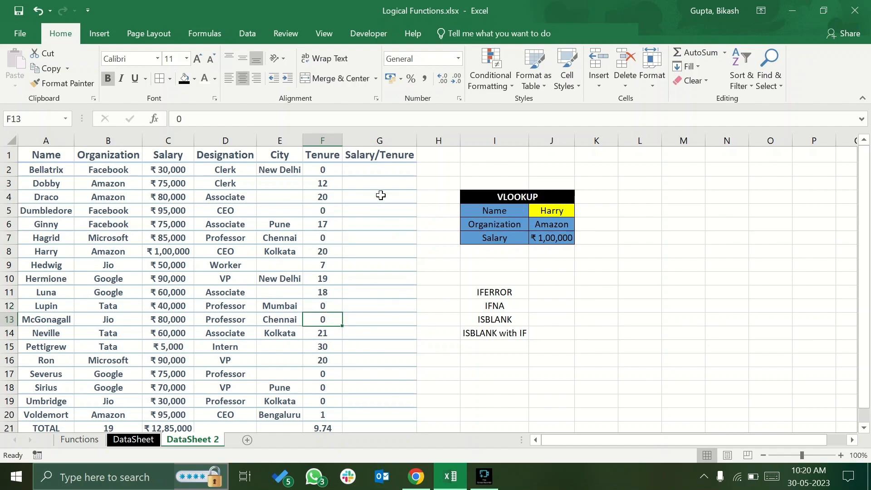
left_click(393, 173)
left_click(389, 159)
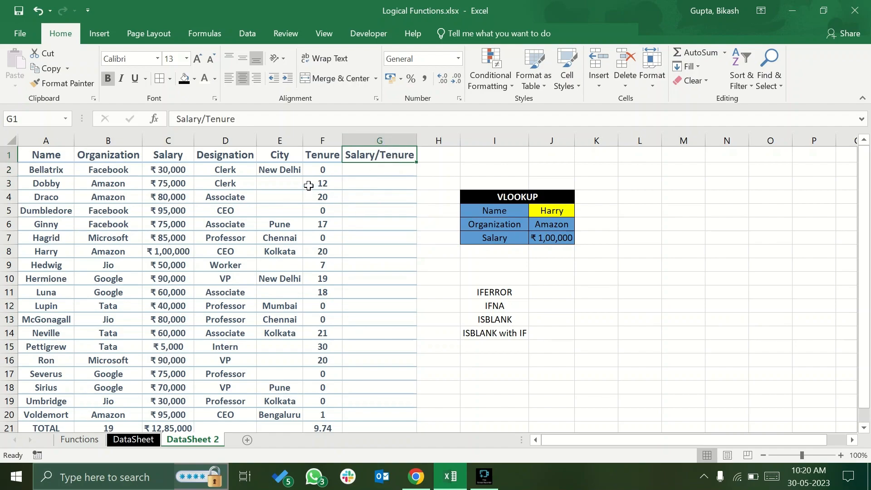
left_click(156, 167)
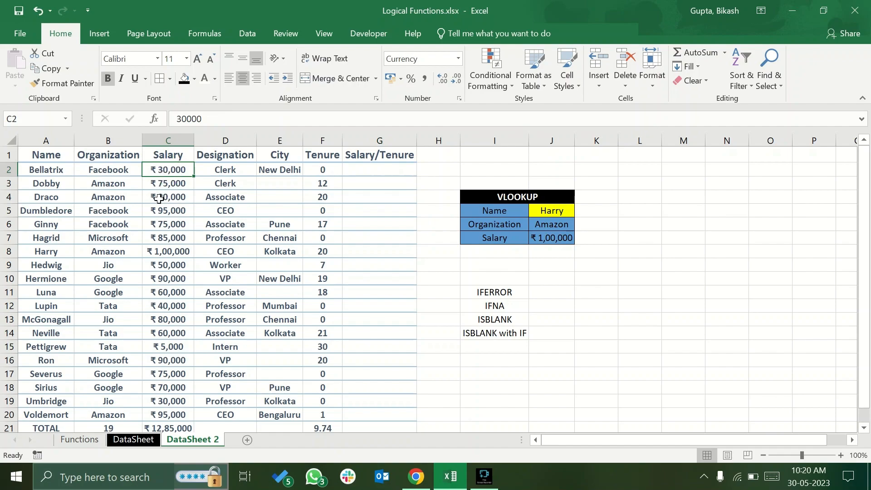
left_click(328, 169)
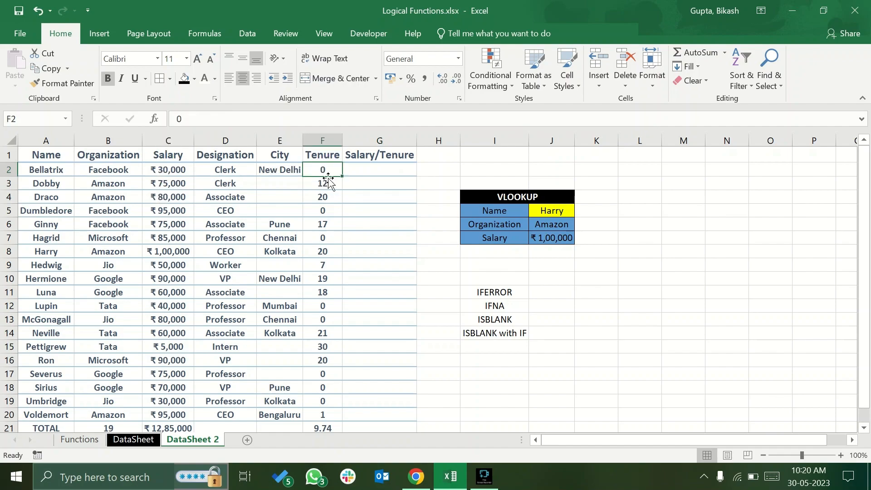
left_click(367, 169)
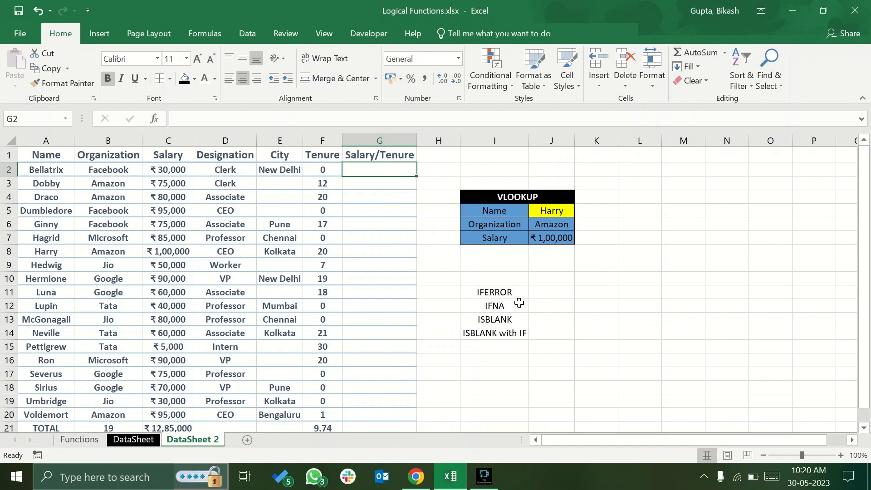
- Read the IFERROR description on the Functions sheet and return to the IFERROR label on DataSheet 2
left_click(86, 440)
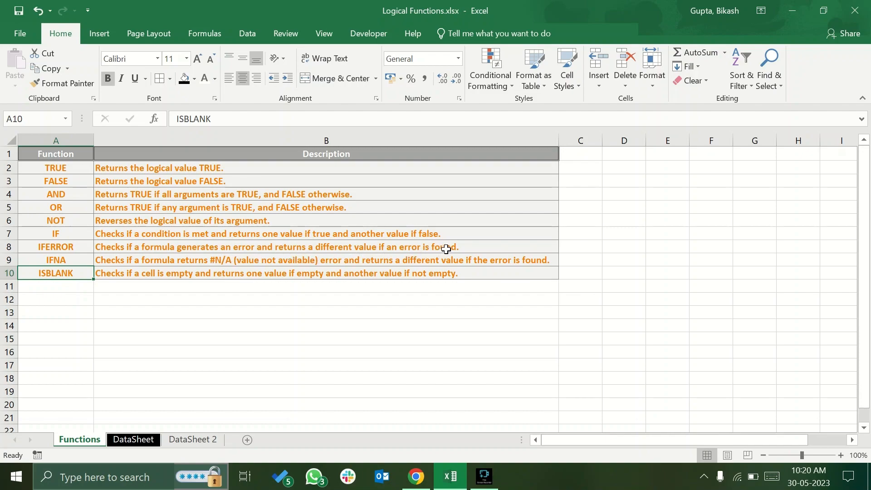
left_click(470, 245)
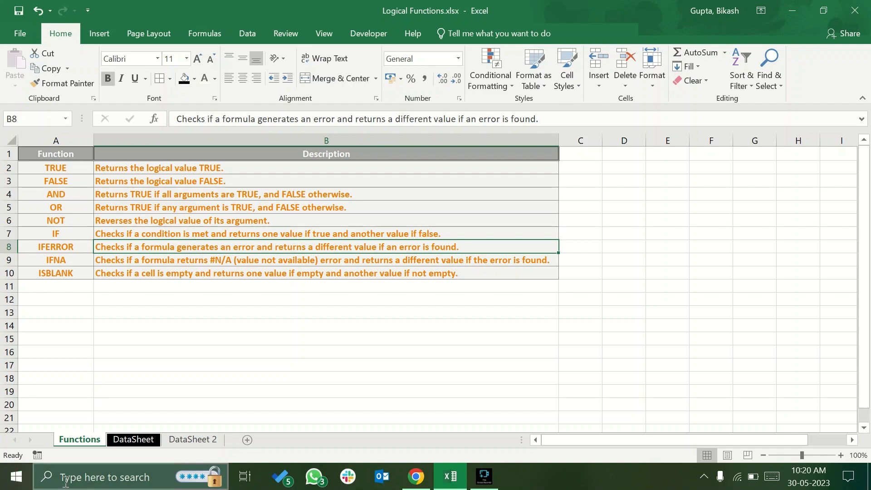
left_click(138, 441)
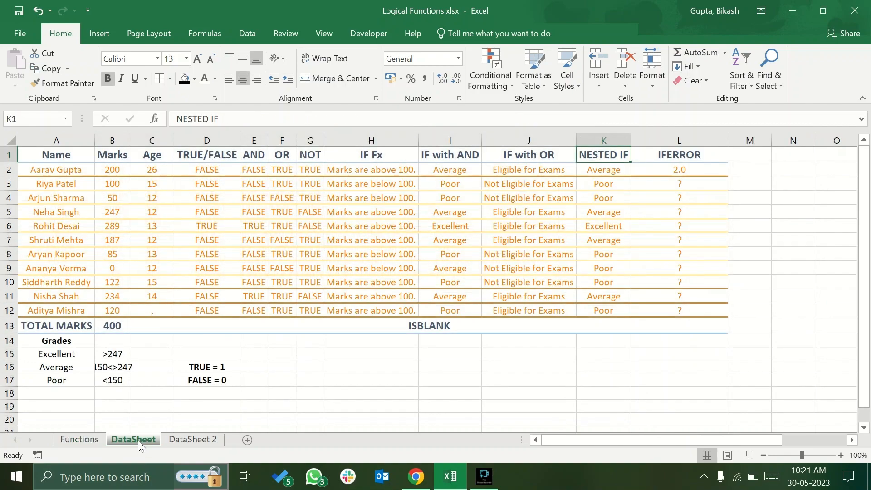
left_click(190, 440)
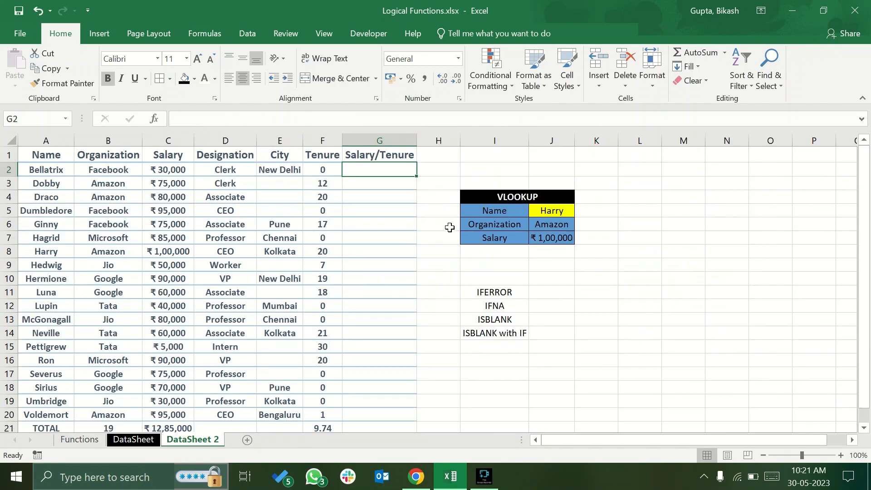
left_click(523, 291)
left_click(550, 294)
left_click(499, 291)
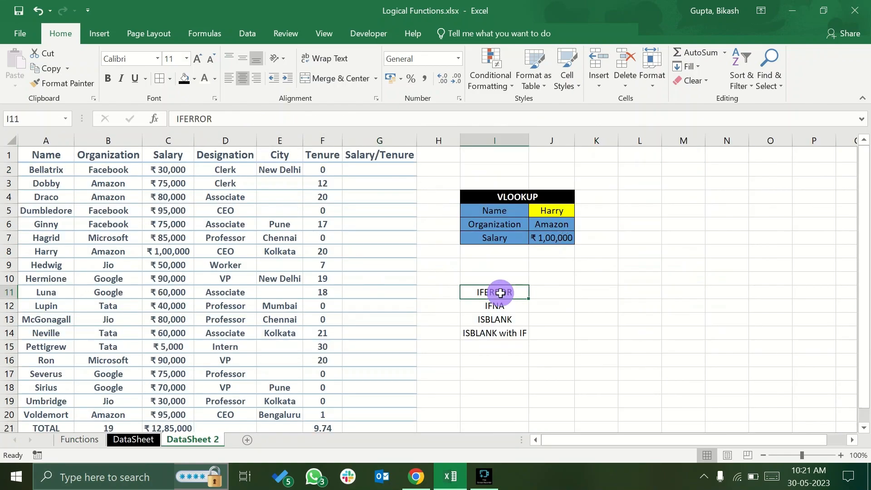
left_click(382, 169)
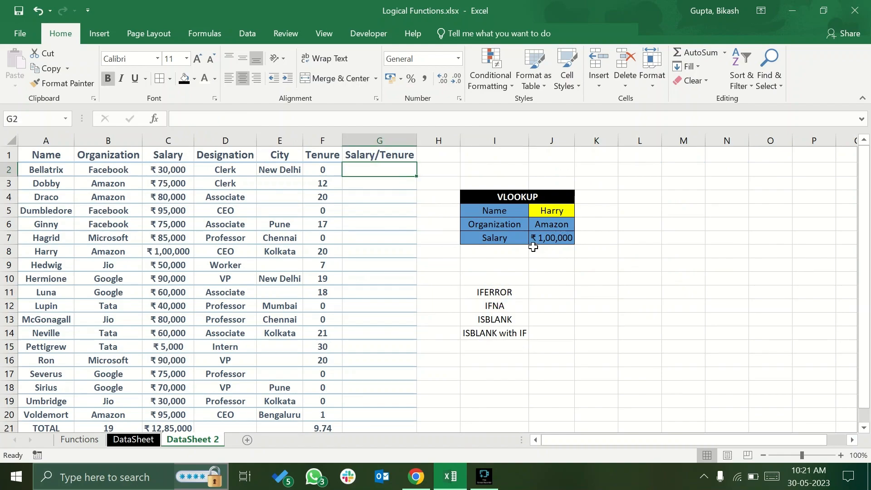
type("=")
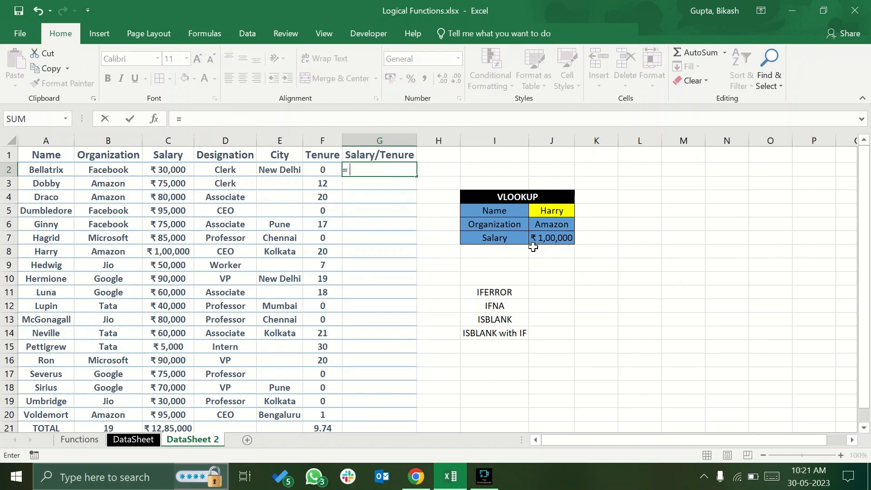
type("if")
key("Down")
key("Tab")
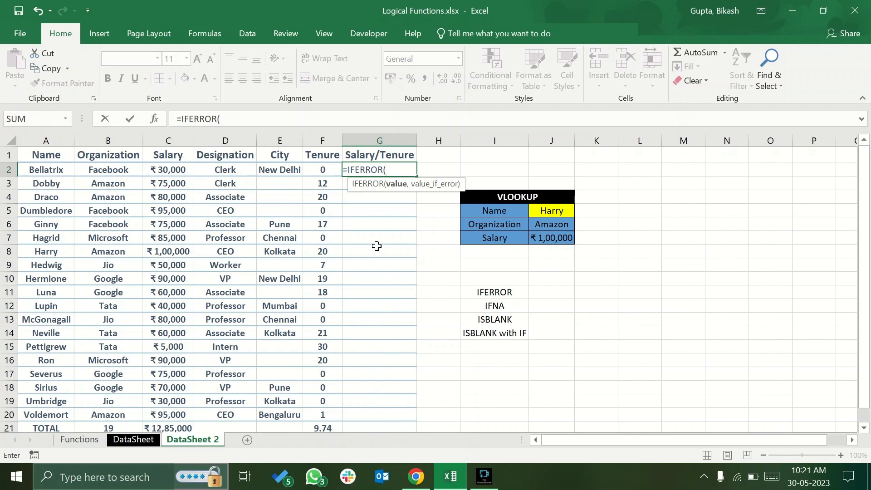
left_click_drag(388, 169, 358, 169)
key("Escape")
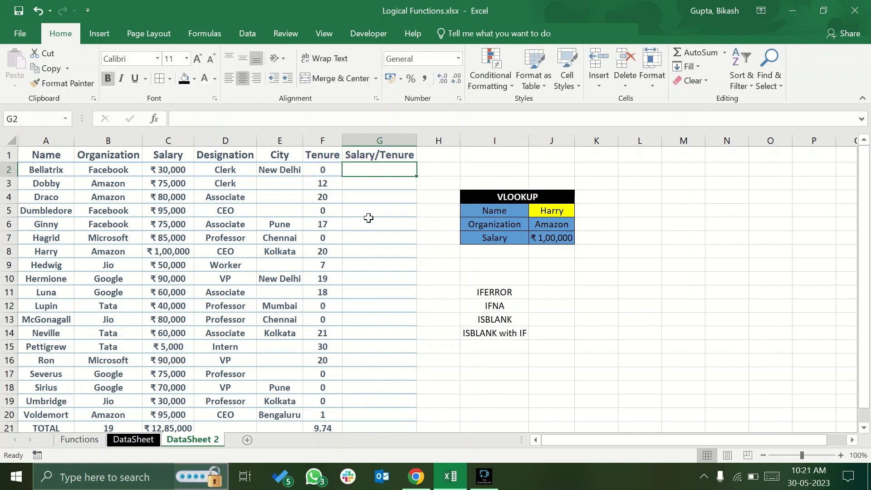
- Enter the formula =C2/F2 in cell G2 to divide the first employee's salary by tenure
left_click(387, 194)
left_click(387, 168)
type("=")
left_click(180, 170)
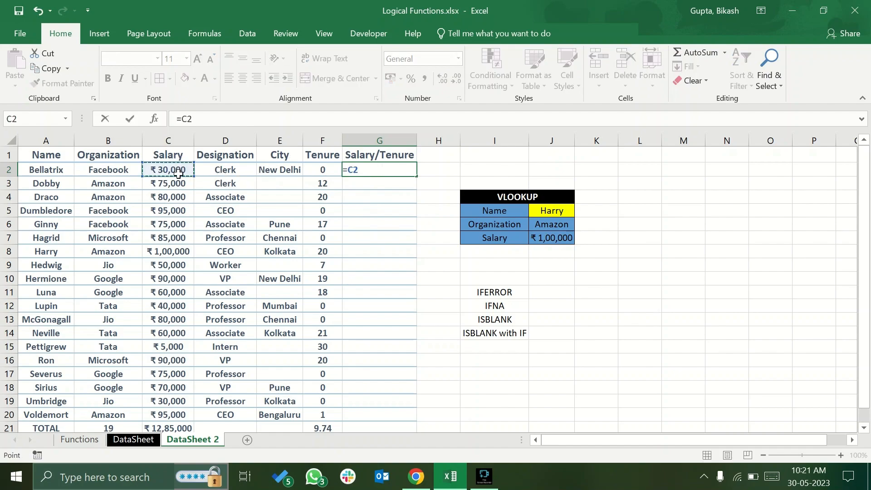
type("/")
left_click(321, 169)
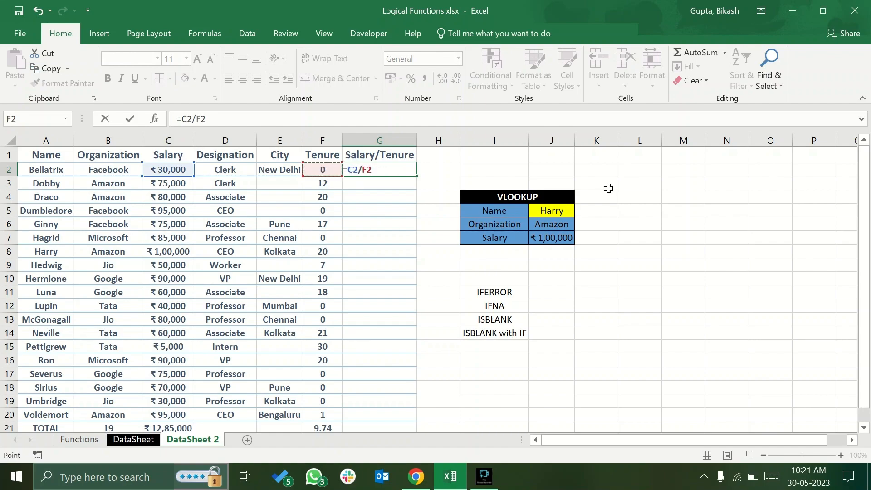
key("Return")
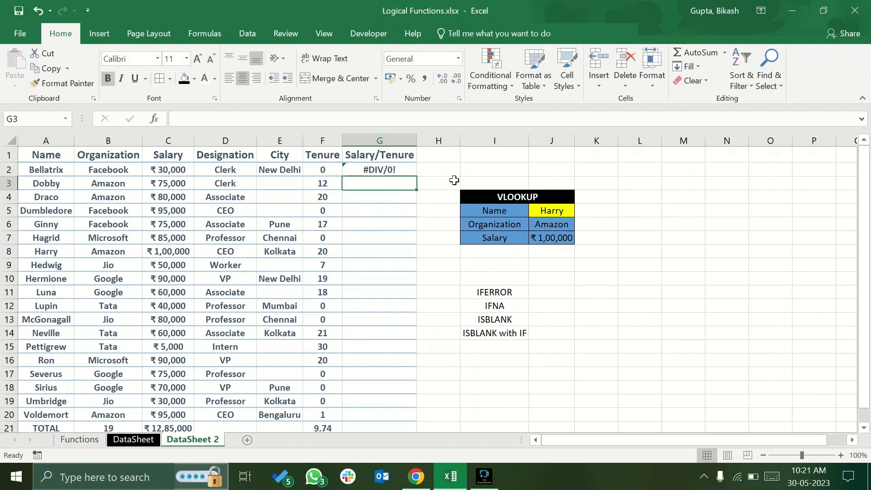
- Fill the Salary/Tenure formula from G2 down through G20
left_click(402, 169)
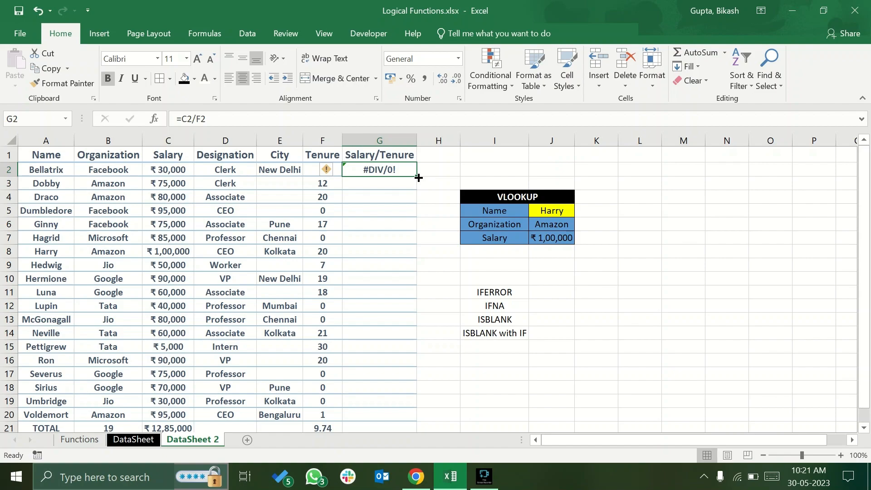
left_click_drag(418, 178, 399, 422)
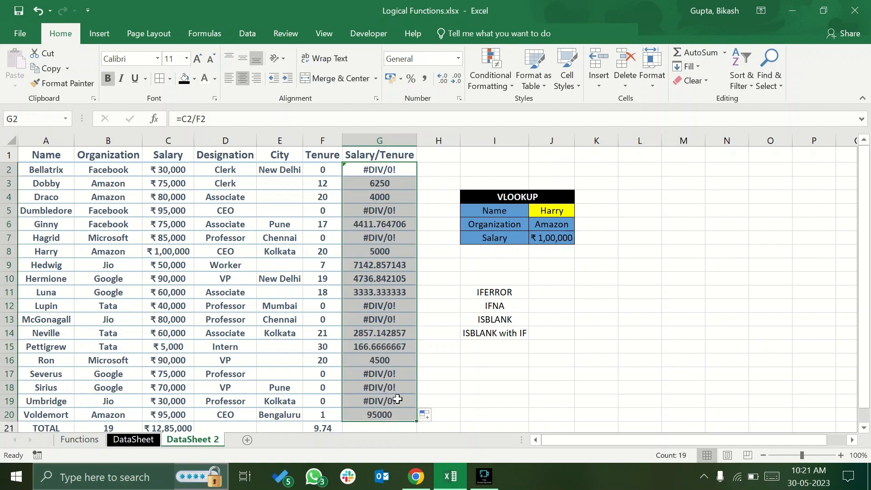
left_click(452, 252)
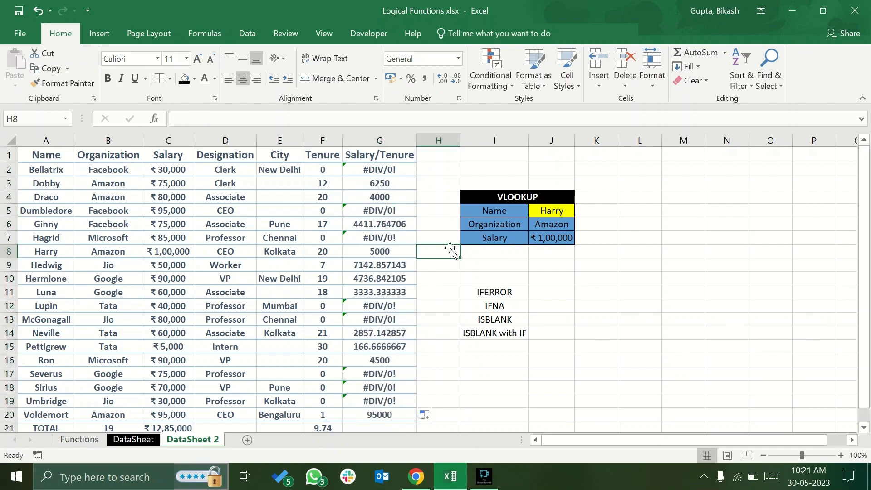
- Compare the Salary/Tenure results in rows 3 to 5 with their tenure values
left_click(399, 187)
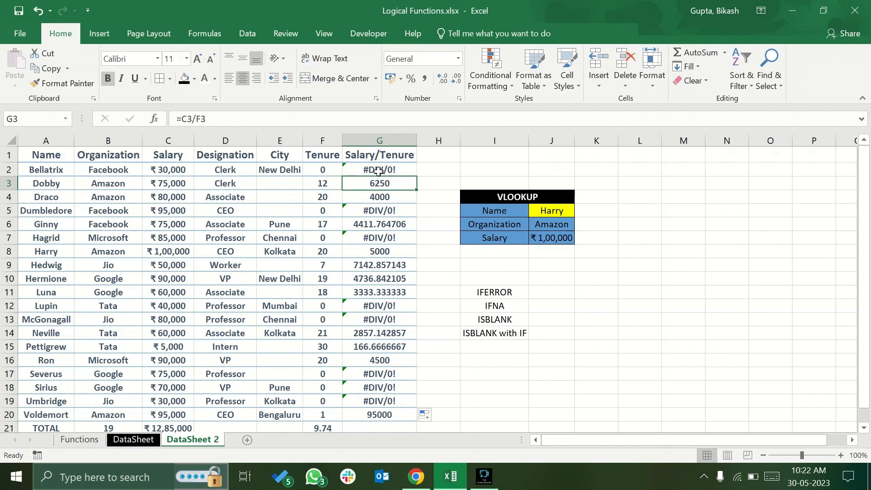
left_click(328, 188)
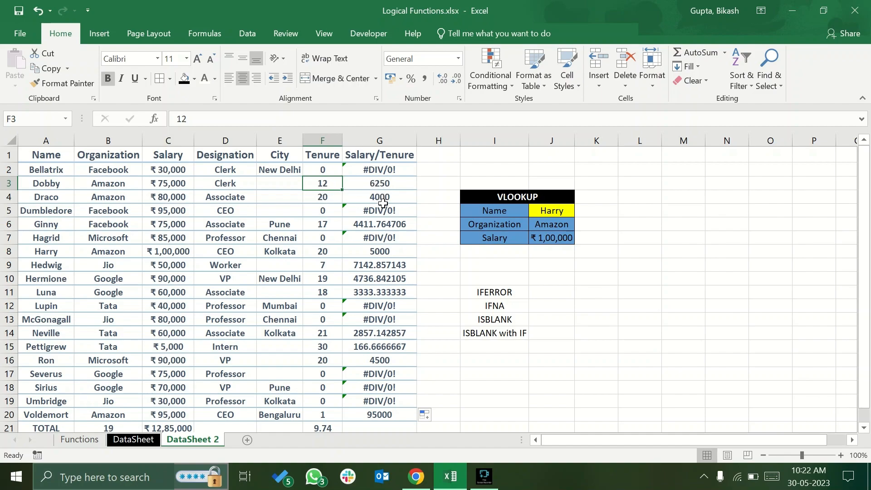
left_click(339, 200)
left_click(379, 211)
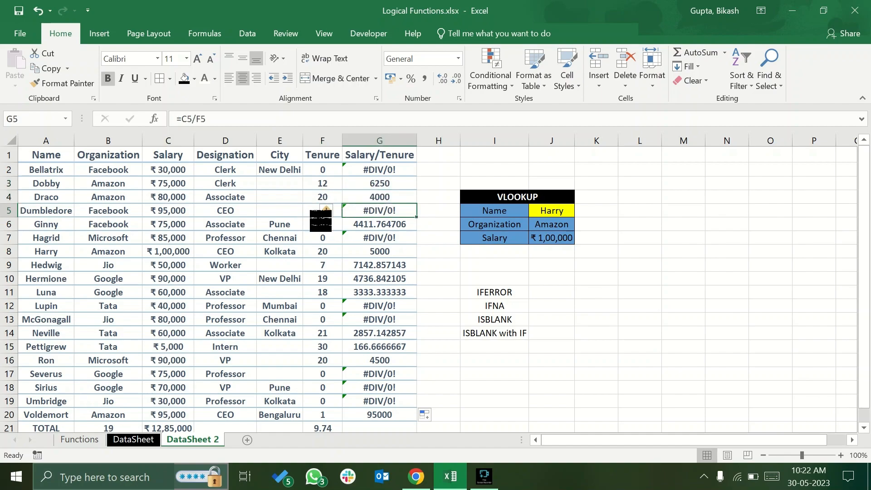
- Replace the division formula in G2, the first Salary/Tenure cell, with the start of an IFERROR function
left_click(386, 418)
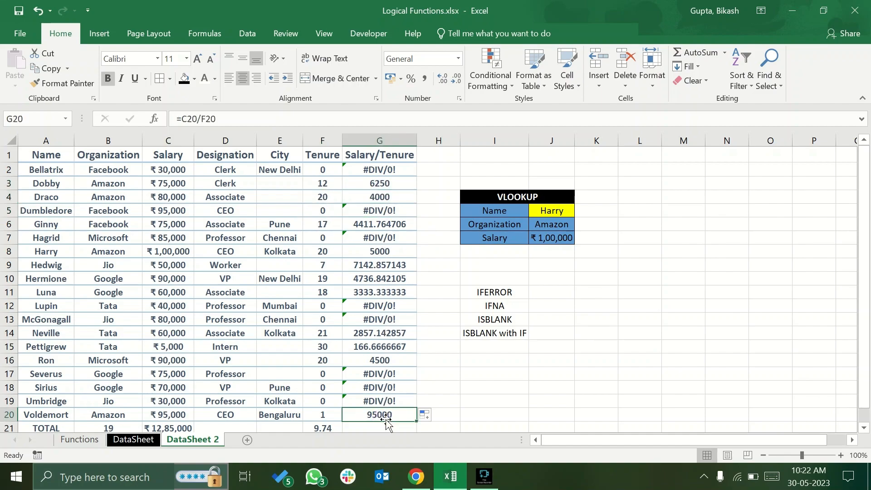
left_click(386, 157)
left_click(386, 171)
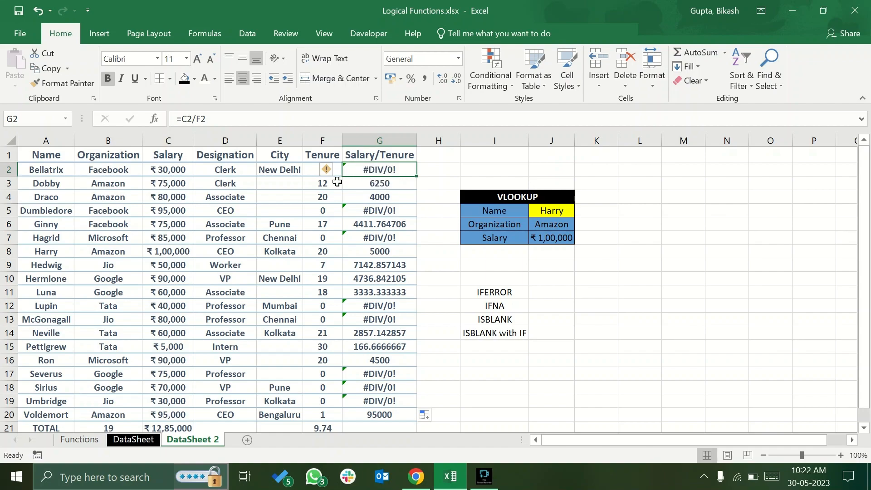
double_click(379, 170)
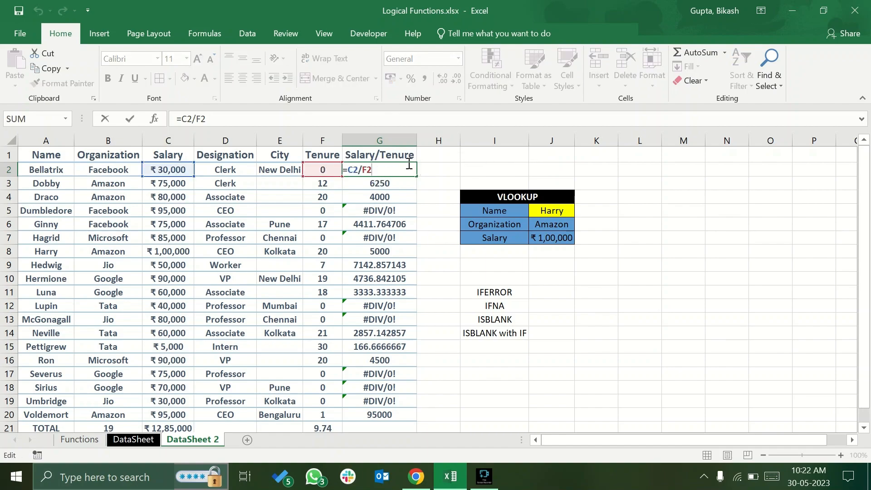
key("BackSpace")
key("BackSpace")
key("BackSpace")
key("BackSpace")
key("BackSpace")
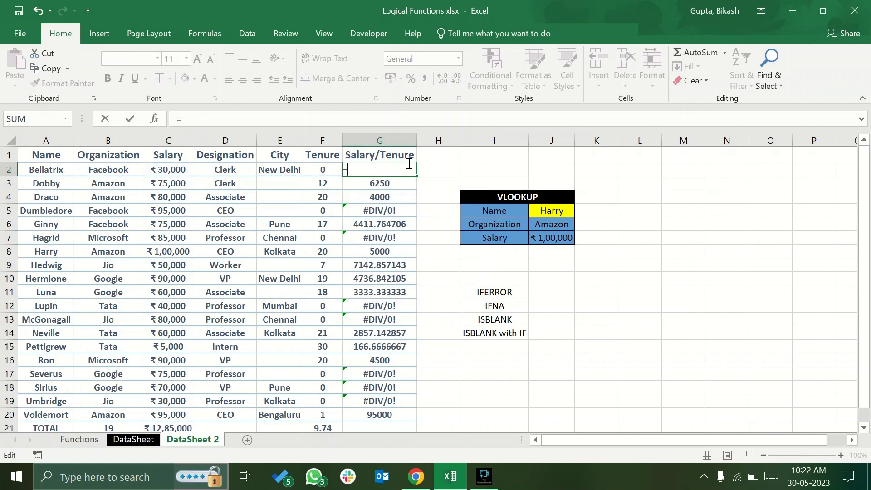
type("ifer")
key("Tab")
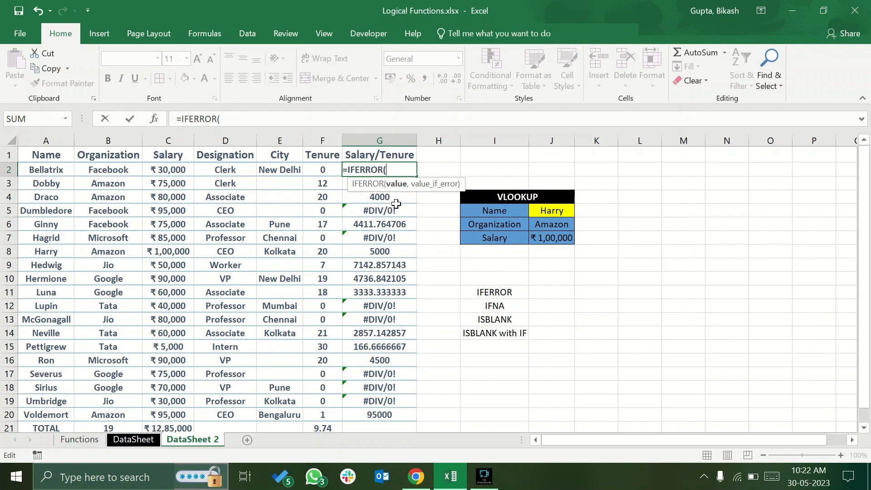
- Set C2/F2, the first employee's salary divided by tenure, as the value argument of IFERROR in G2
left_click(175, 169)
type(",")
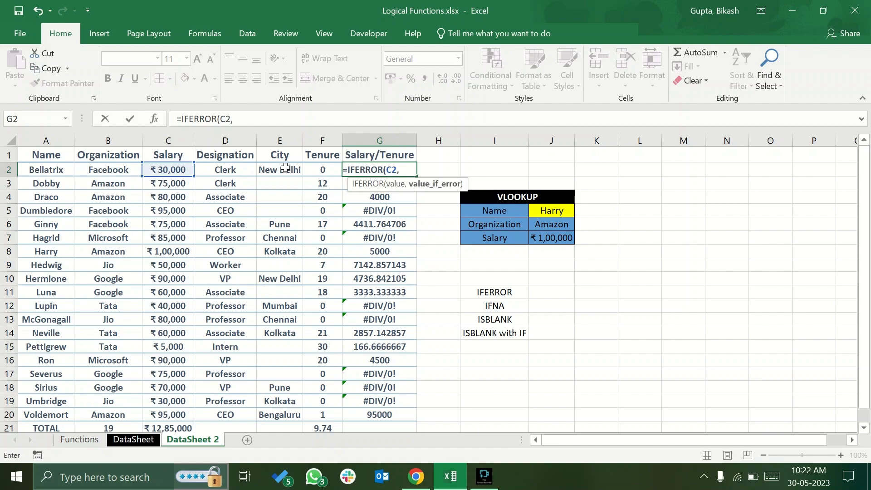
left_click(322, 171)
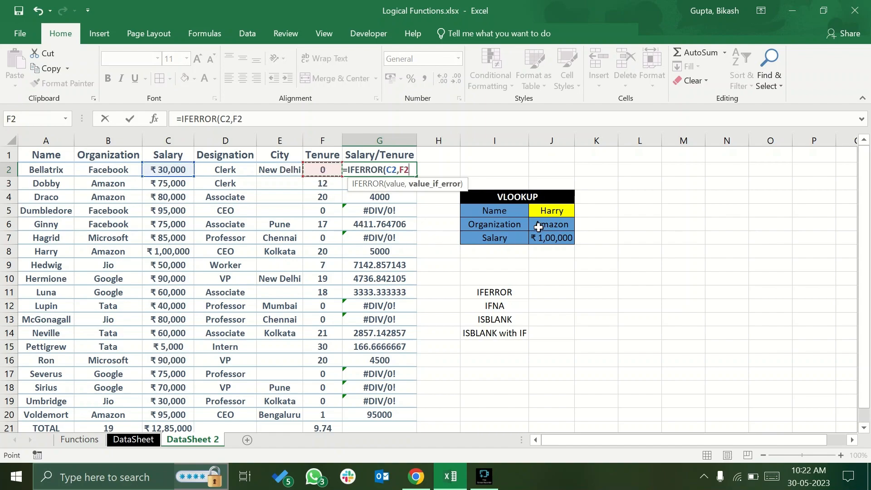
key("BackSpace")
key("BackSpace")
key("BackSpace")
type("/")
left_click(323, 170)
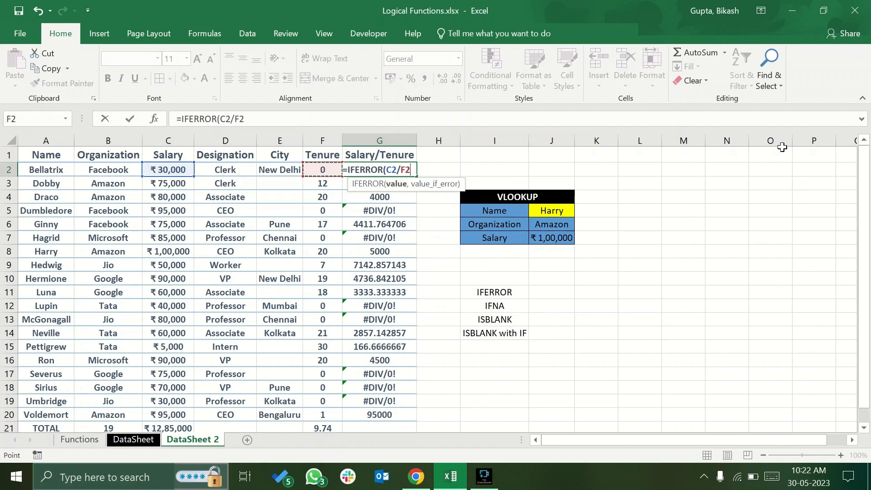
- Add "Divisor cannot be 0" as the IFERROR fallback text and enter the completed formula in G2
type(",")
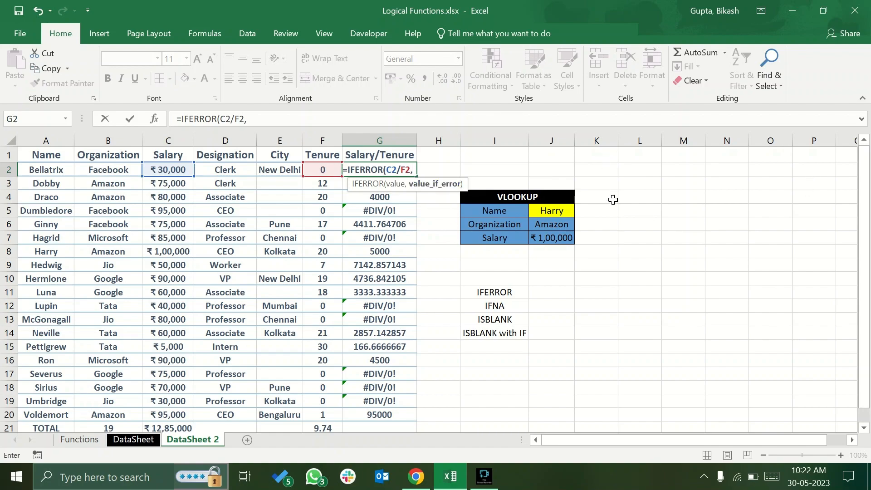
type("\"")
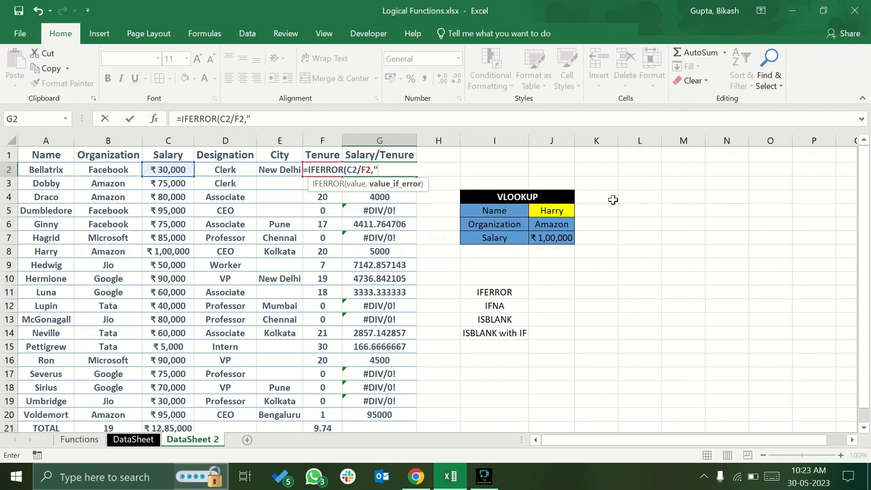
type("Divisor cannot be ")
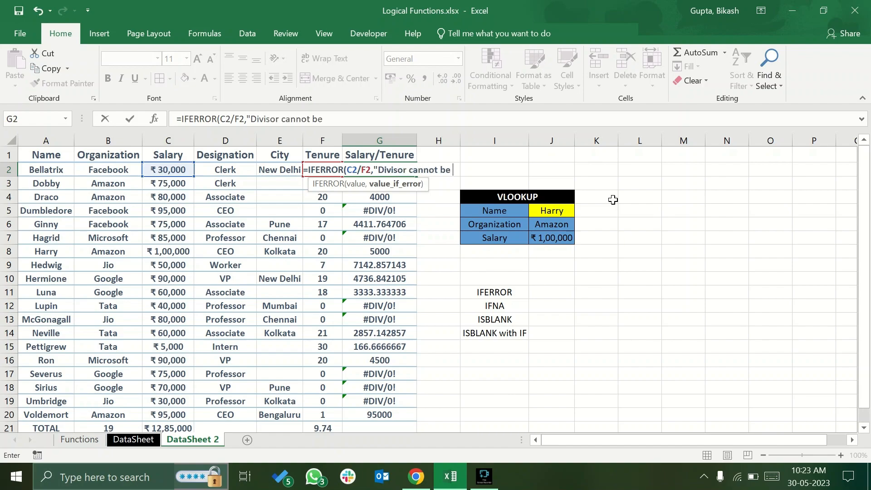
type("0")
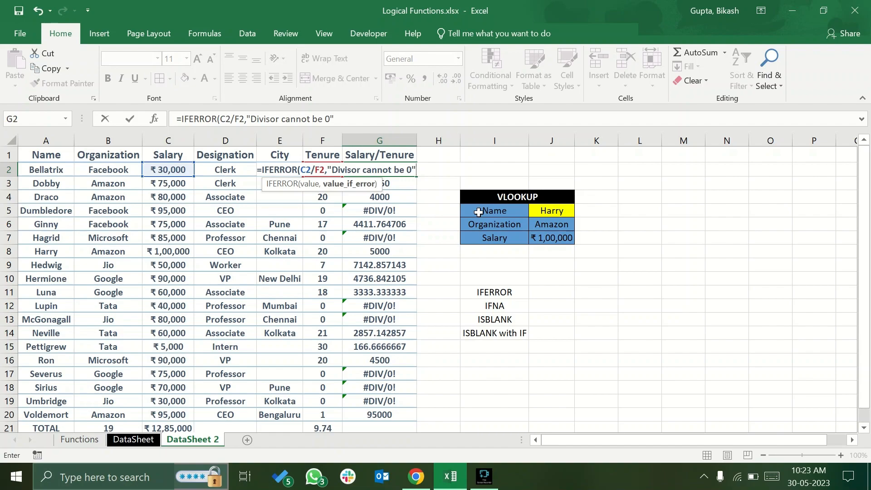
type(")")
key("Return")
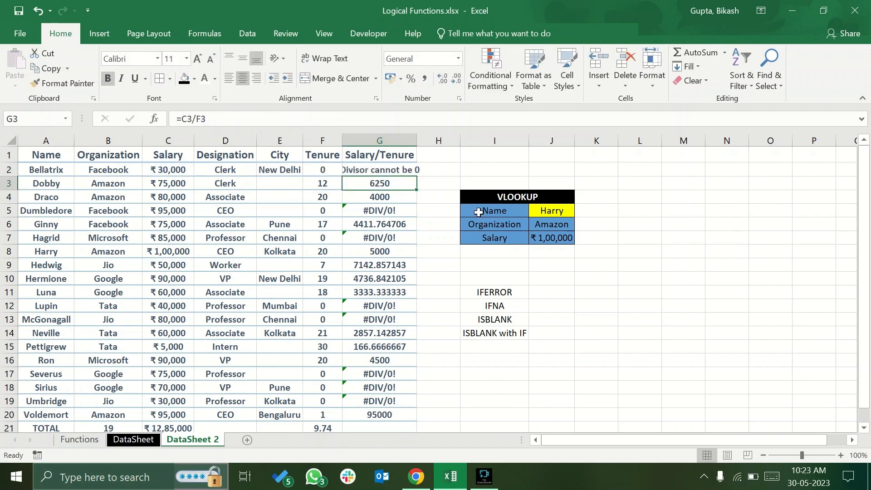
- Autofit the Salary/Tenure column width and fill the IFERROR formula from G2 down through G20
double_click(417, 140)
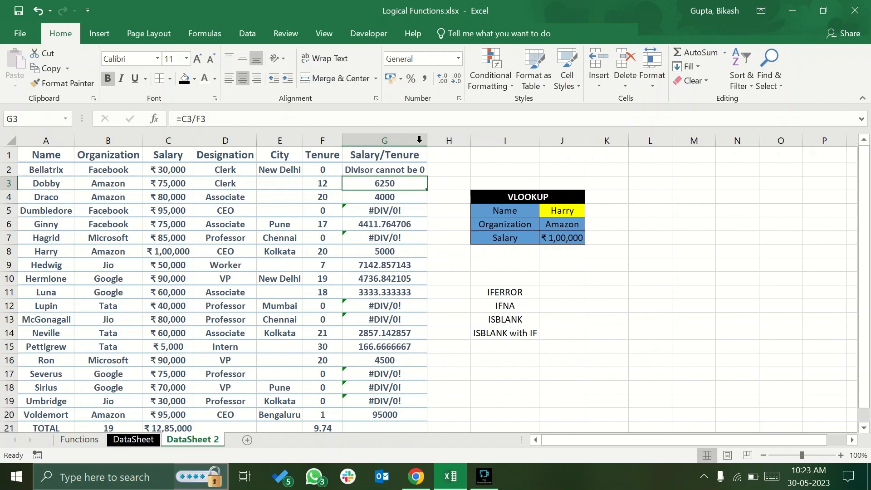
left_click(407, 172)
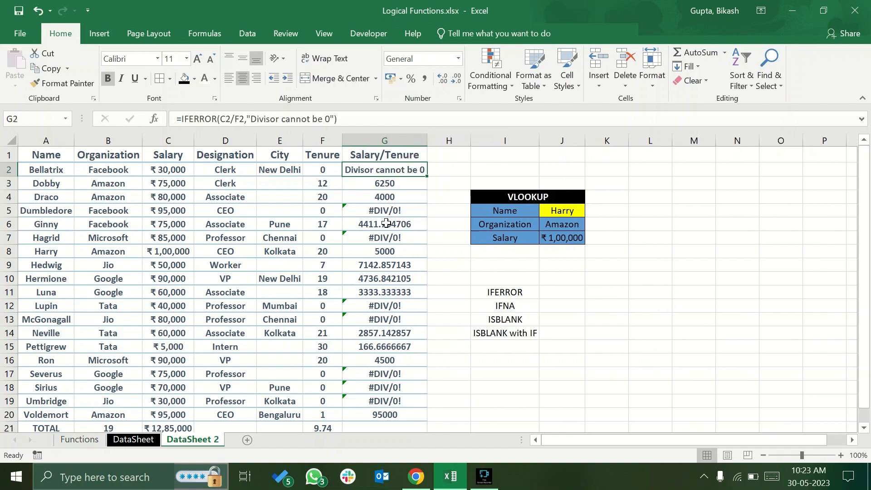
double_click(428, 177)
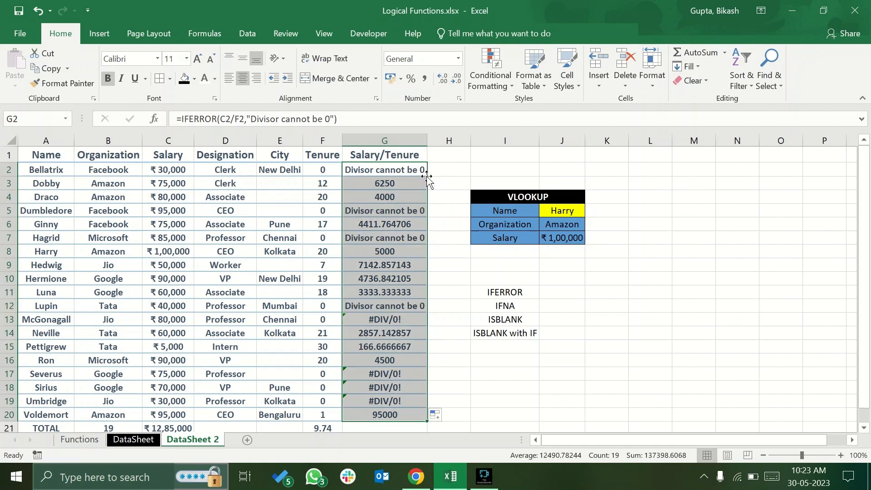
- Review the IFERROR formulas and results across the Salary/Tenure column and go to the IFNA label
left_click(415, 420)
left_click(421, 201)
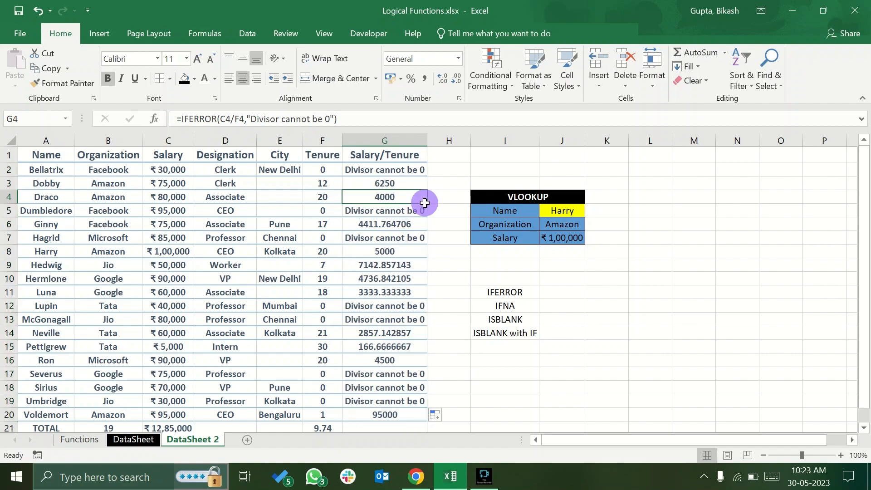
left_click(397, 413)
left_click(395, 361)
left_click(399, 335)
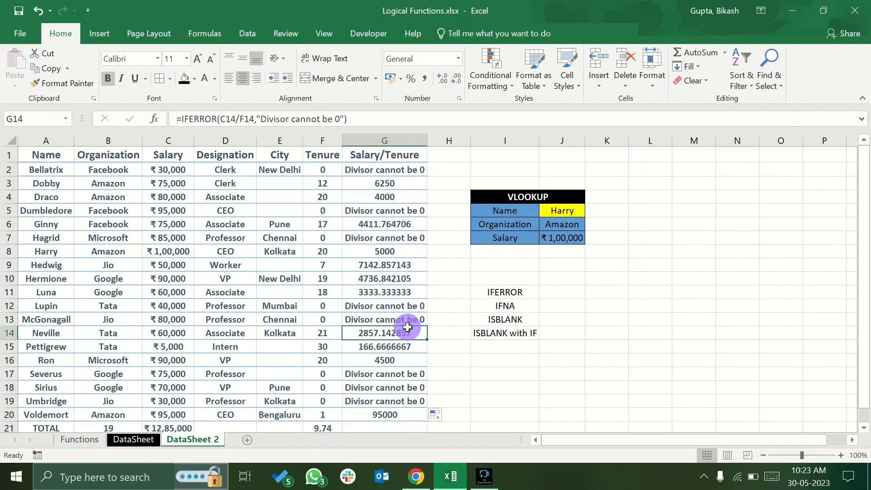
left_click(388, 347)
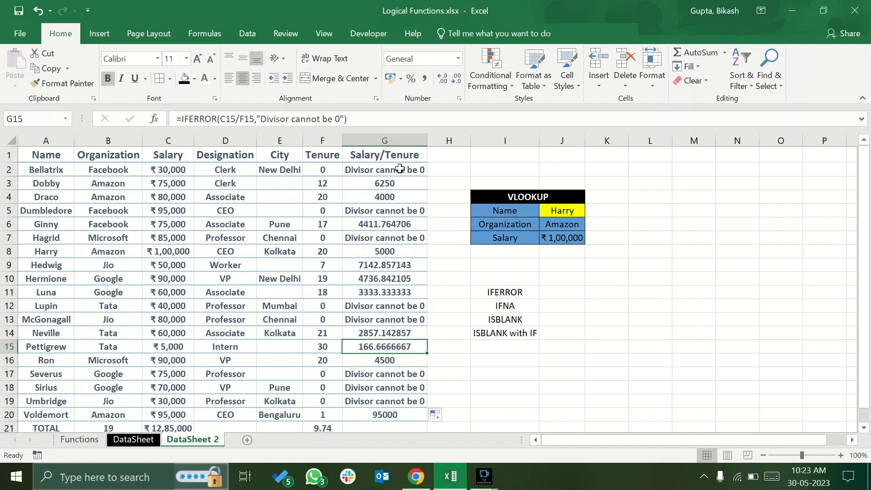
left_click(526, 293)
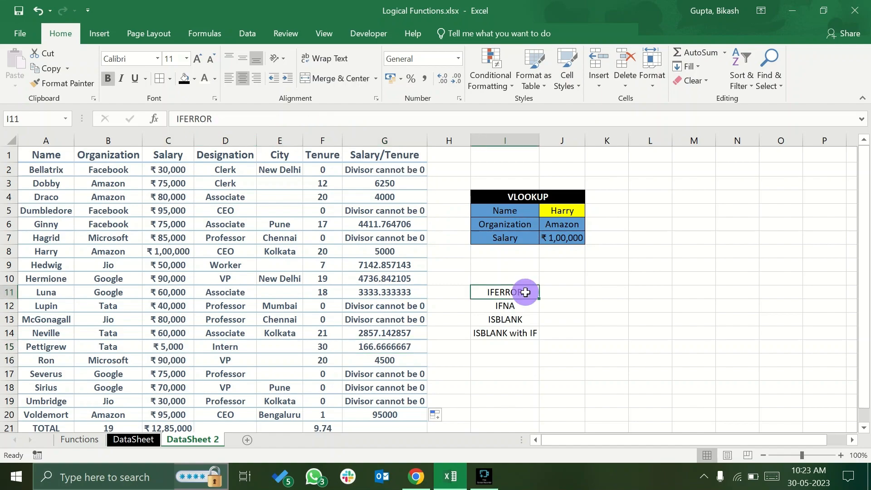
left_click(521, 308)
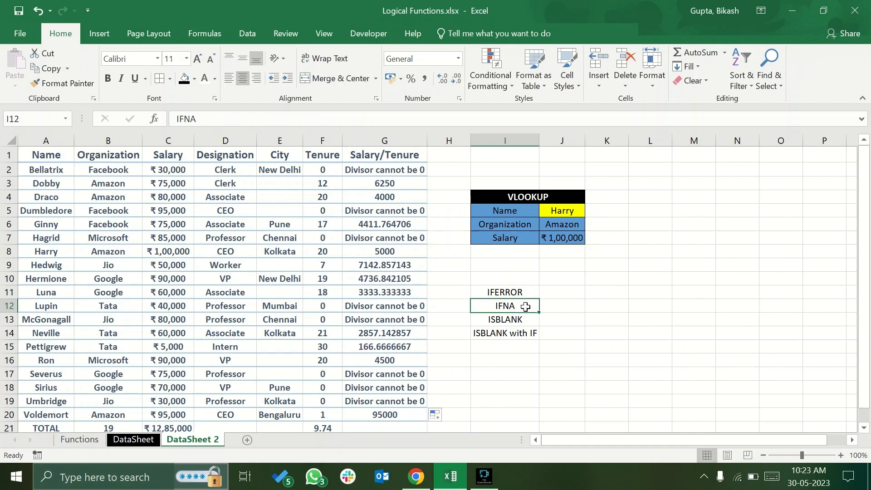
- Enter the sample text N/A in cell K14
left_click(606, 334)
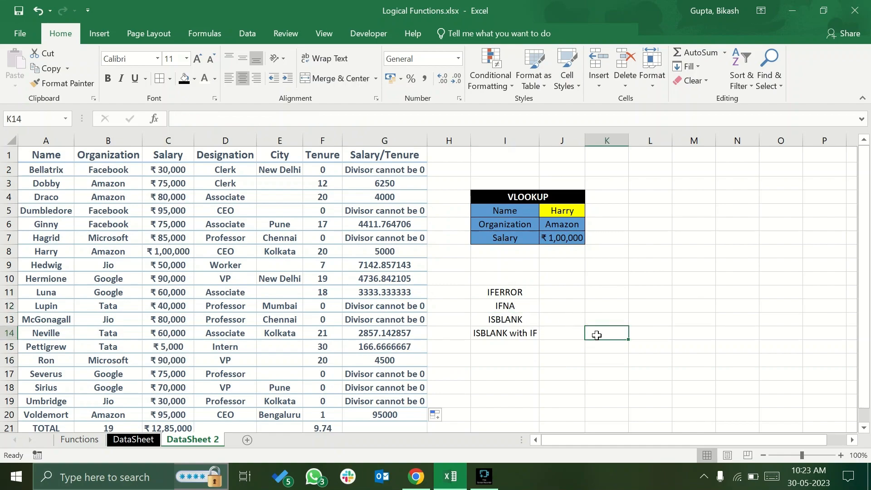
type("n/A")
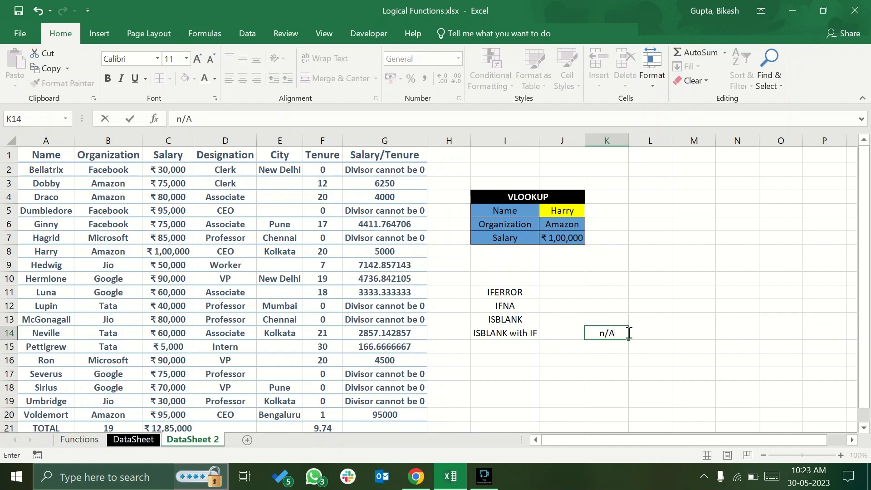
key("BackSpace")
key("BackSpace")
key("BackSpace")
type("N/a\\A\\")
key("BackSpace")
key("BackSpace")
key("BackSpace")
key("BackSpace")
key("BackSpace")
type("A/A")
key("Return")
left_click(626, 333)
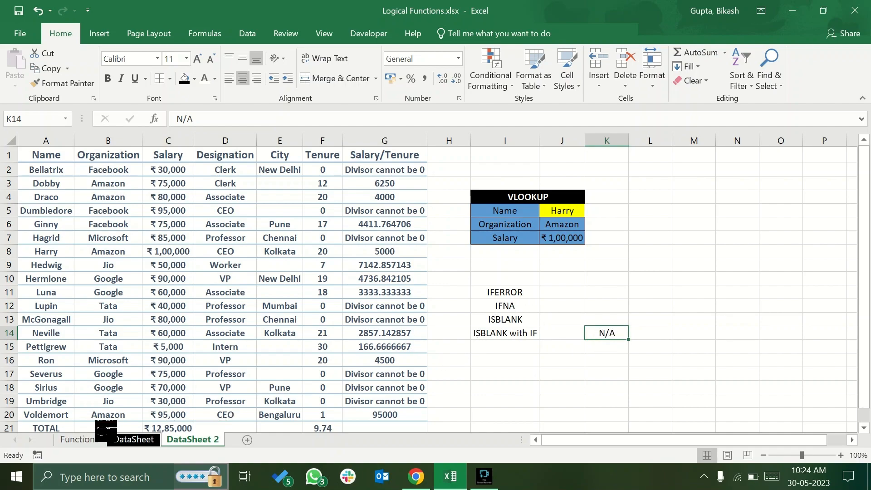
- Compare the IFNA and IFERROR descriptions on the Functions sheet and return to DataSheet 2
left_click(65, 441)
left_click(121, 259)
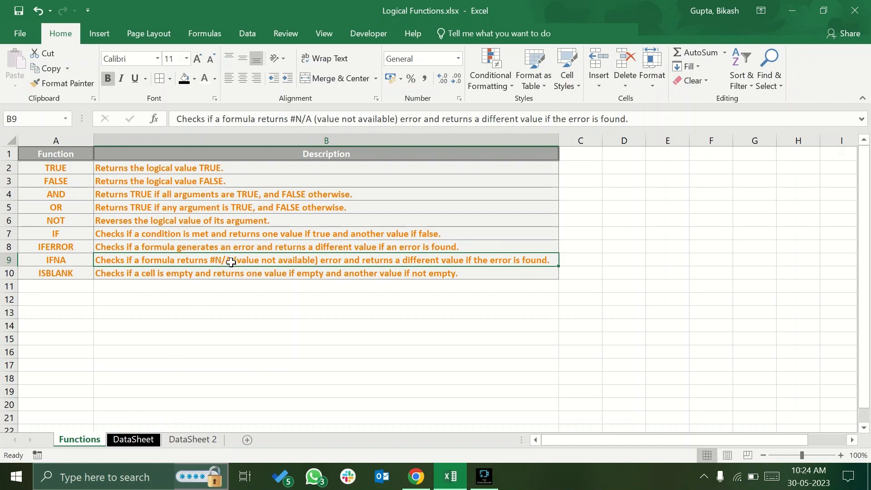
left_click(65, 247)
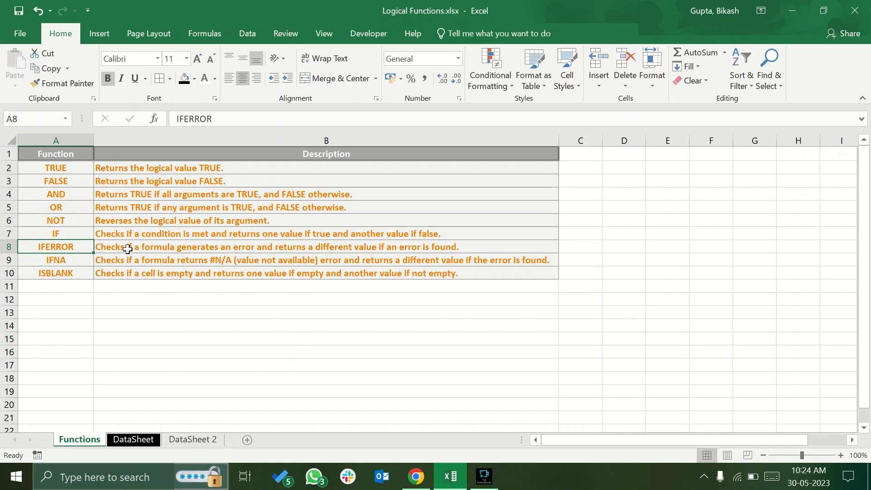
left_click(87, 262)
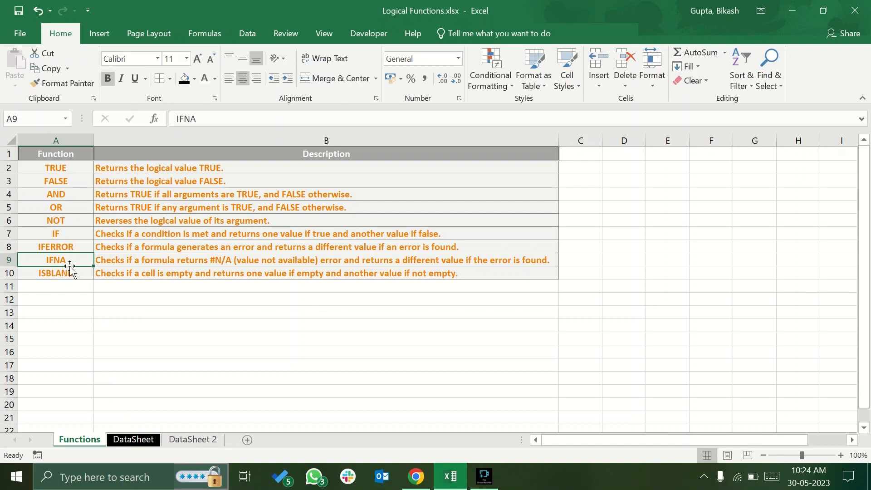
left_click(132, 440)
left_click(193, 439)
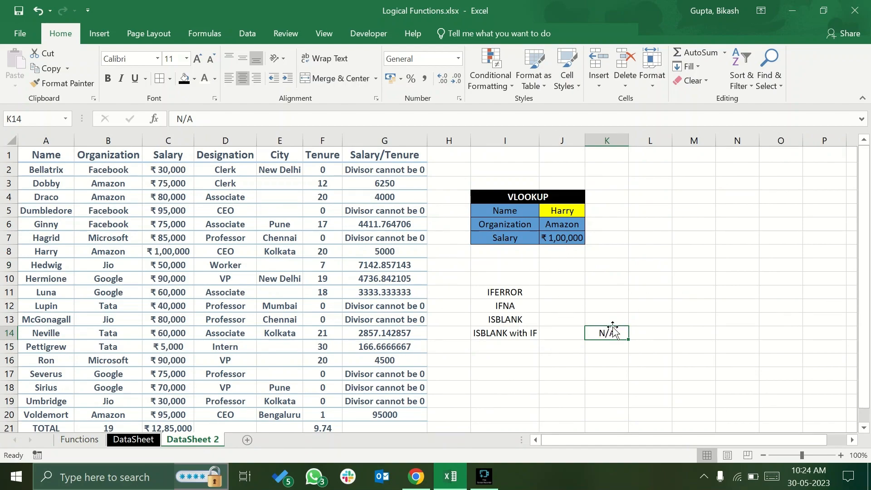
- Clear the sample text from K14 and examine the Name, Organization and Salary fields of the VLOOKUP table
key("Delete")
left_click(574, 216)
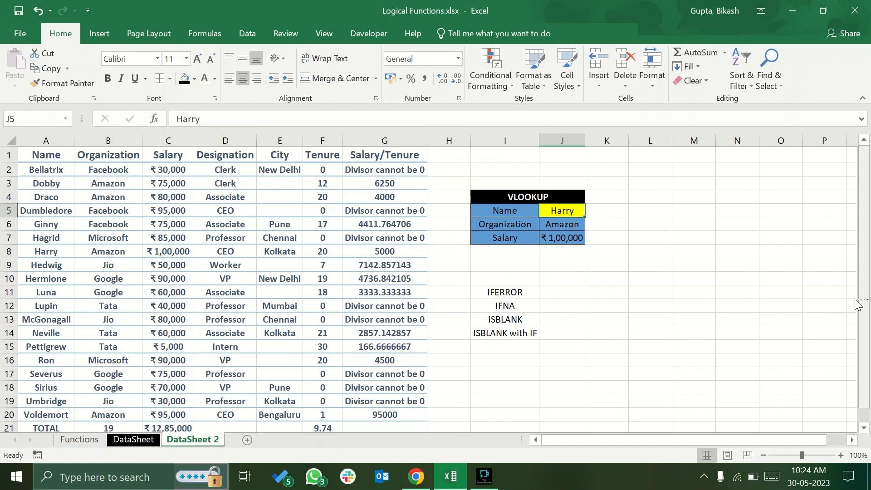
left_click(573, 263)
left_click_drag(512, 215, 551, 239)
left_click(560, 279)
- Test the VLOOKUP table by setting the name in J5 to the row 4 employee, followed by the row 11 employee
left_click(544, 214)
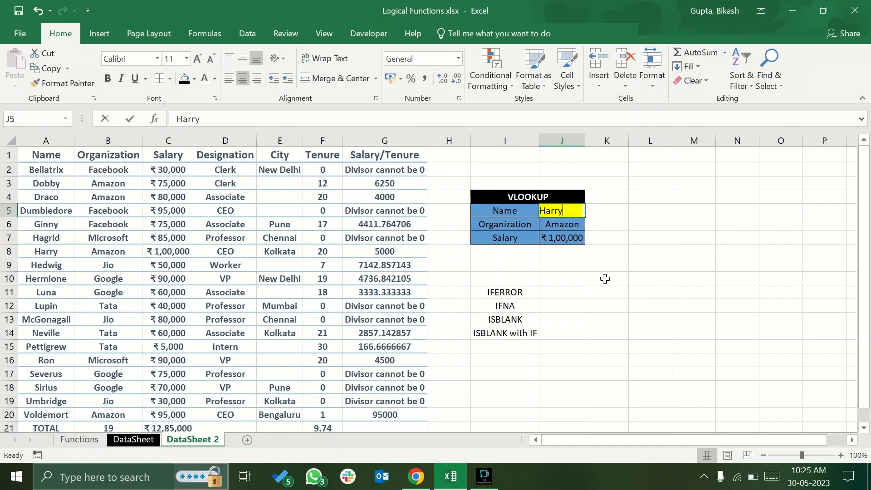
type("Draco")
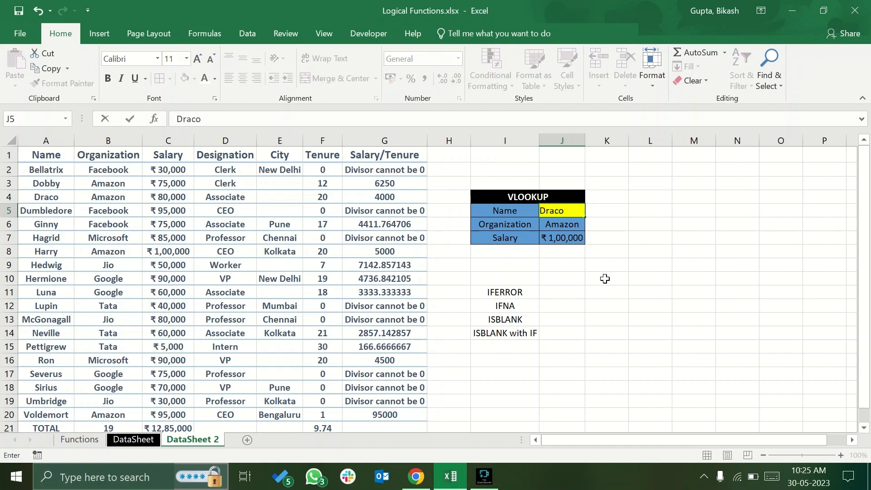
key("Return")
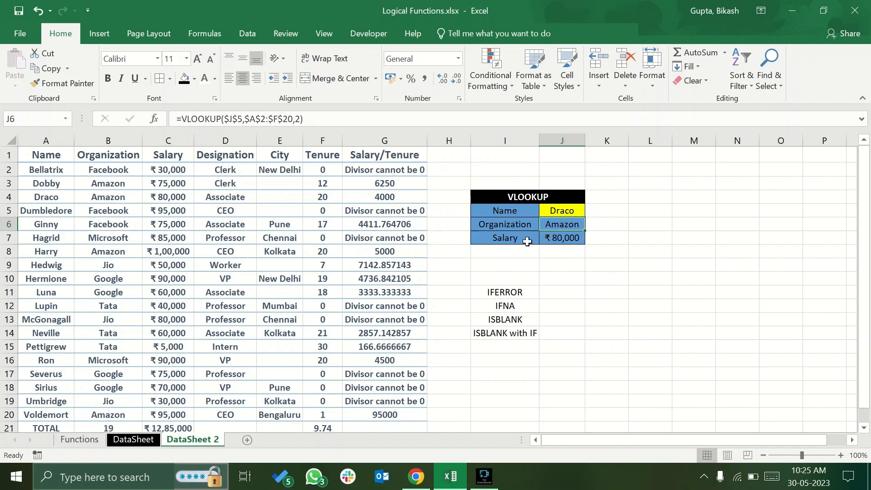
left_click(551, 208)
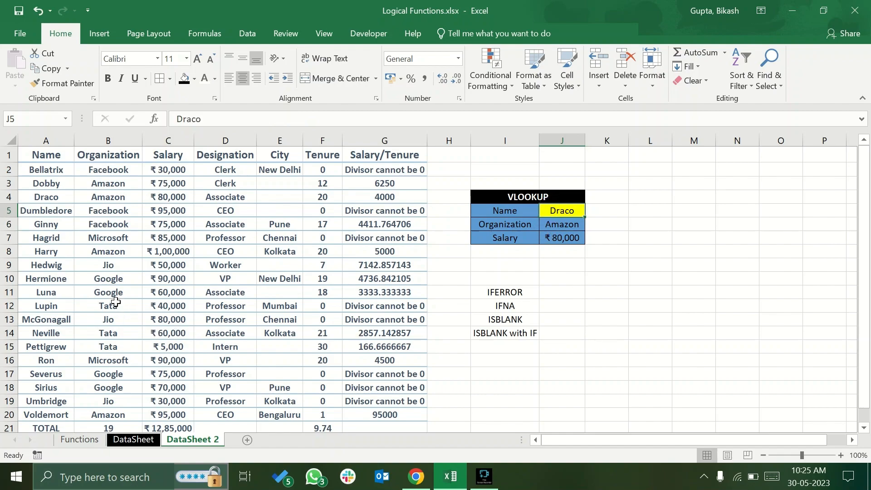
type("luna")
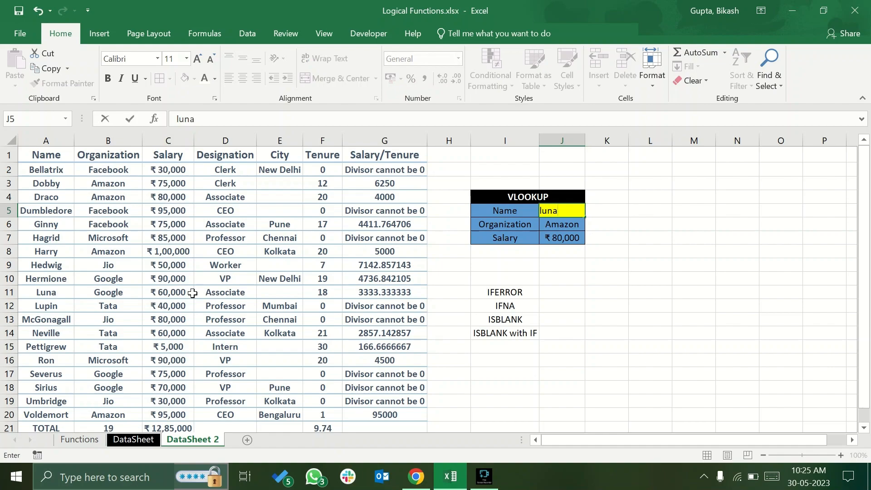
key("Return")
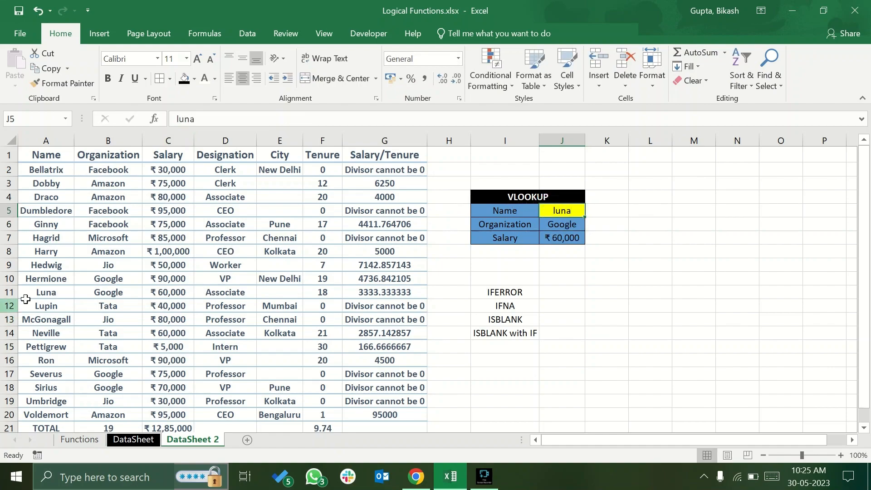
- Test the VLOOKUP table with the unlisted name abc in J5, check the Organization and Salary results, and undo the entry
left_click(96, 294)
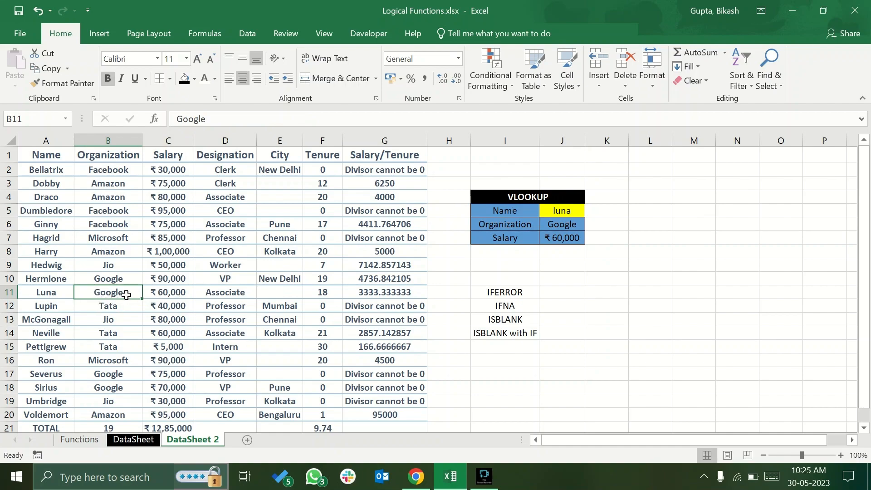
left_click(575, 212)
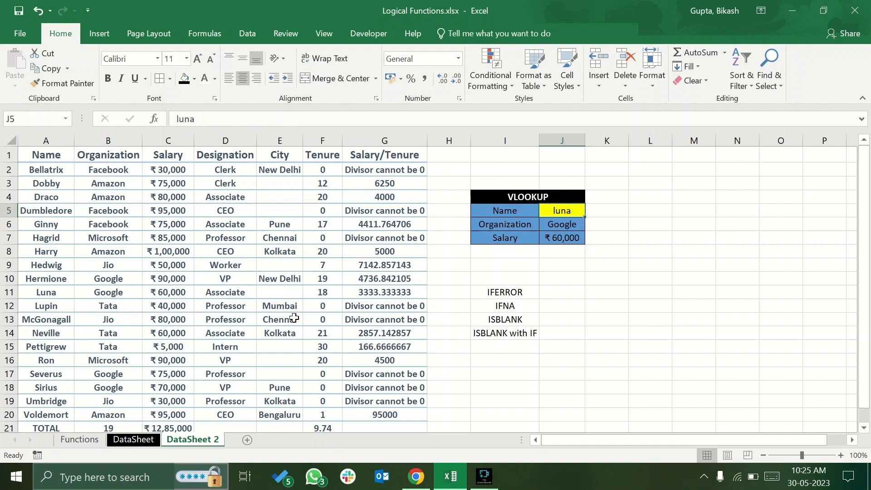
scroll(107, 315, "down", 1)
scroll(73, 272, "up", 1)
type("abc")
key("Return")
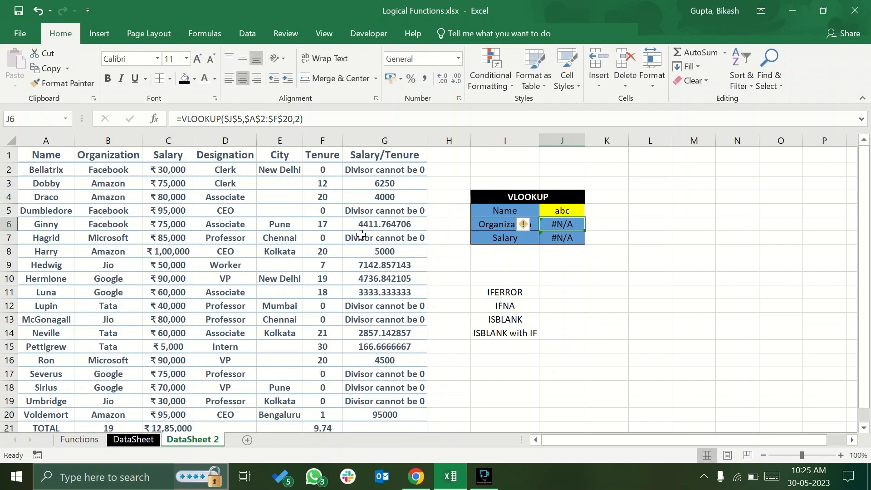
key("Down")
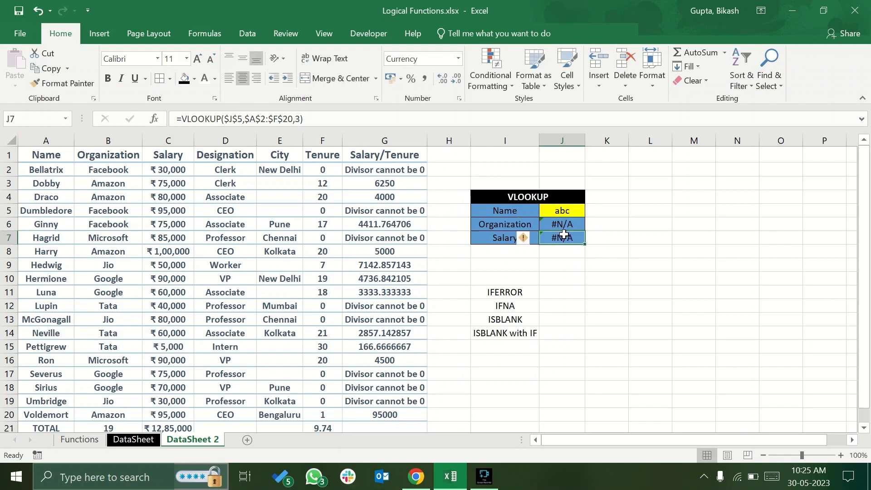
left_click(571, 210)
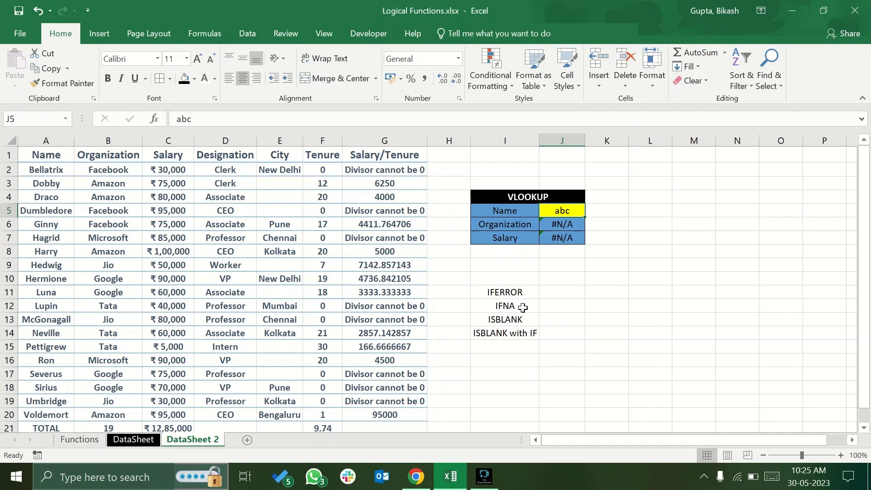
left_click(40, 12)
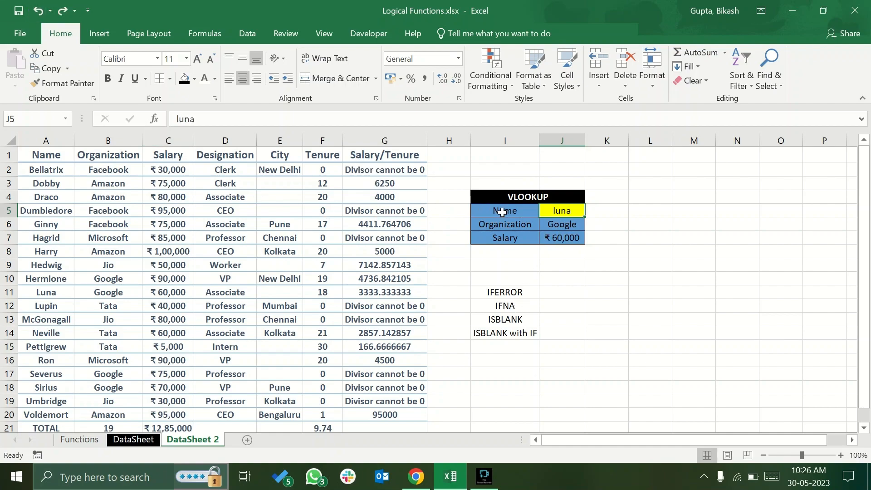
left_click(565, 306)
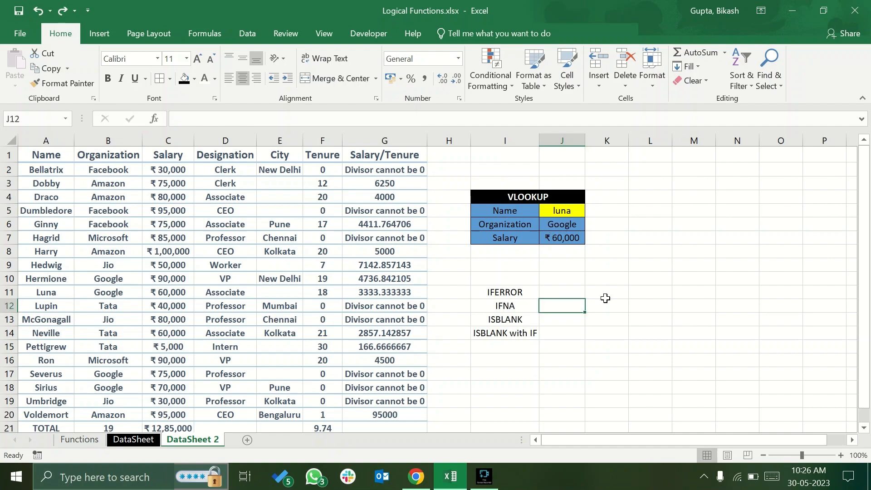
type("=")
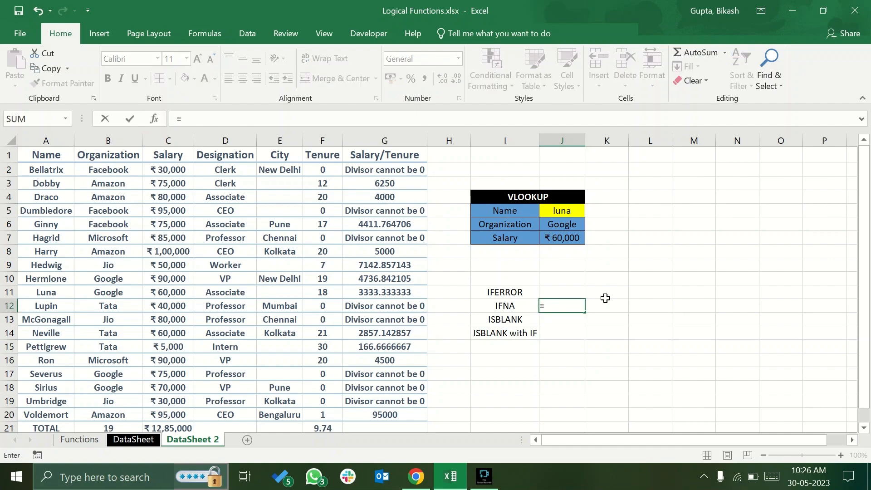
type("if")
key("Down")
key("Down")
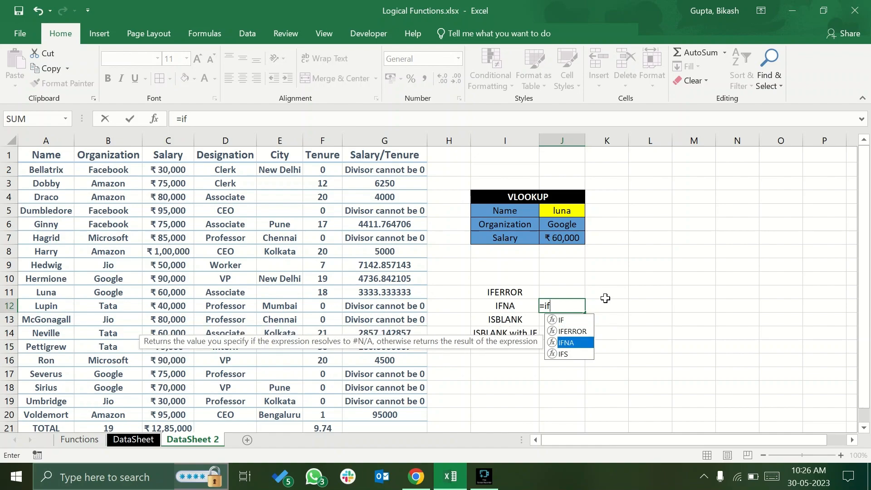
key("Tab")
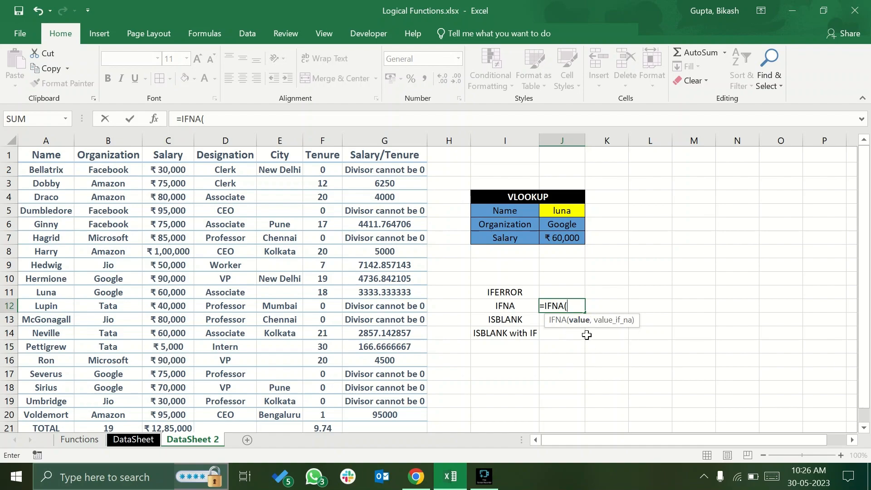
left_click(384, 169)
key("Escape")
- Examine the value and value_if_error arguments of the IFERROR formula in G2
double_click(385, 169)
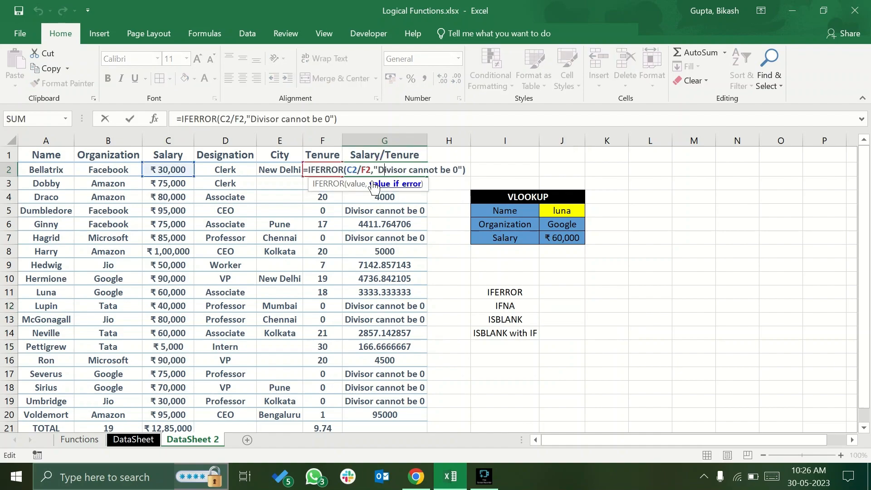
left_click(352, 190)
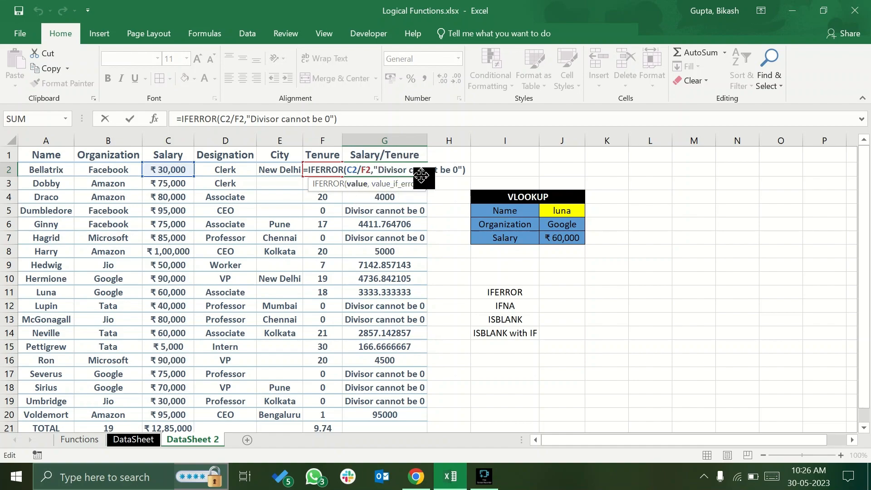
key("ctrl+Return")
left_click(545, 306)
double_click(546, 306)
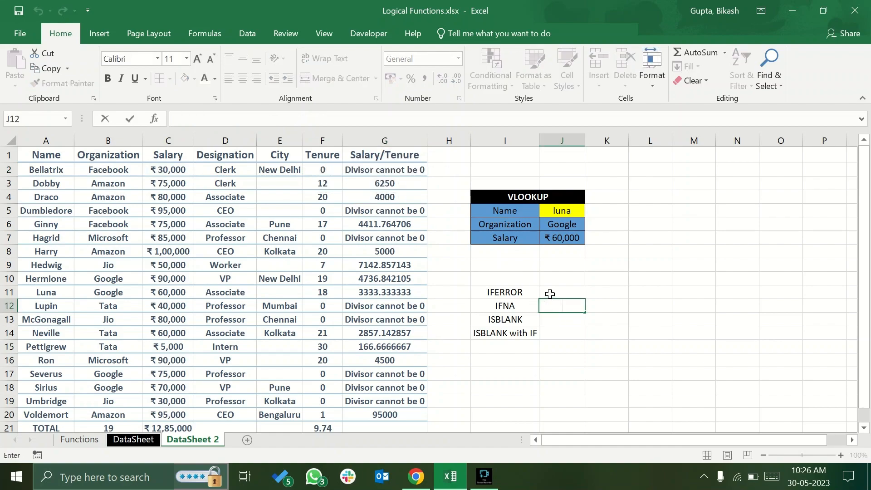
key("Escape")
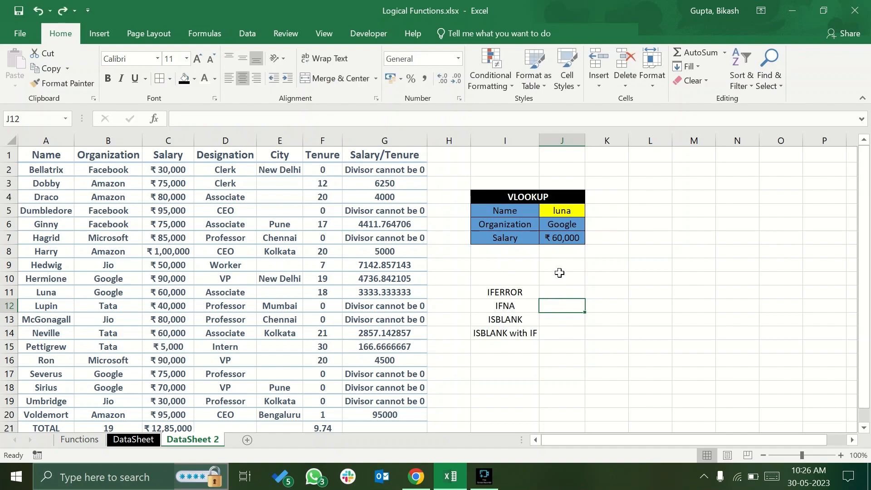
- Wrap the Organization VLOOKUP in J6 in an IFNA function that returns "Value Error" when the lookup gives #N/A
left_click(562, 226)
double_click(562, 225)
left_click(559, 223)
left_click_drag(497, 224, 622, 219)
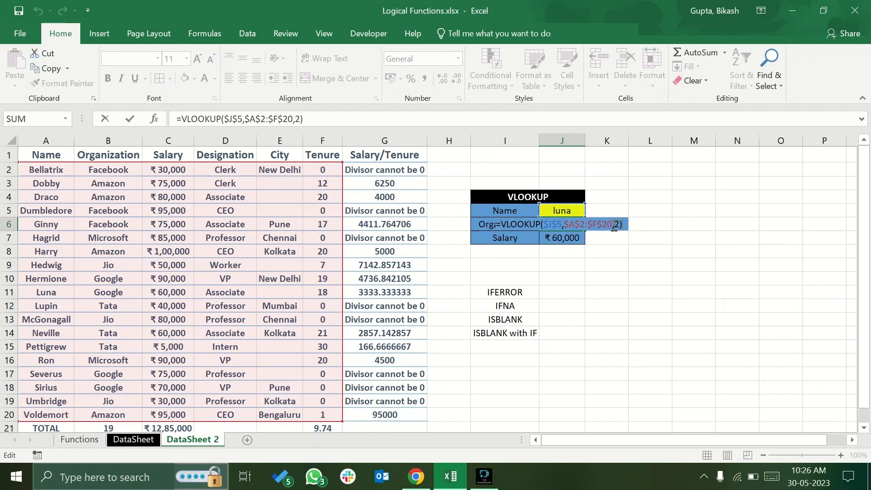
left_click(571, 224)
left_click_drag(496, 224, 626, 225)
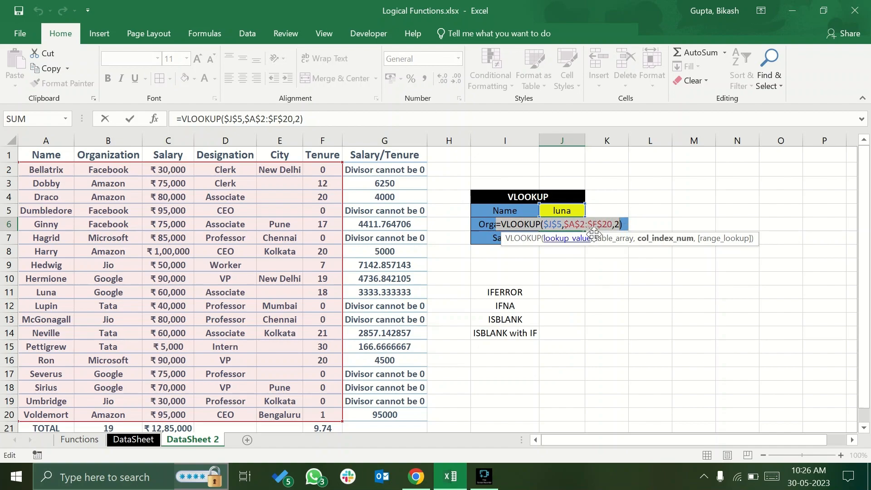
left_click(519, 224)
key("Left")
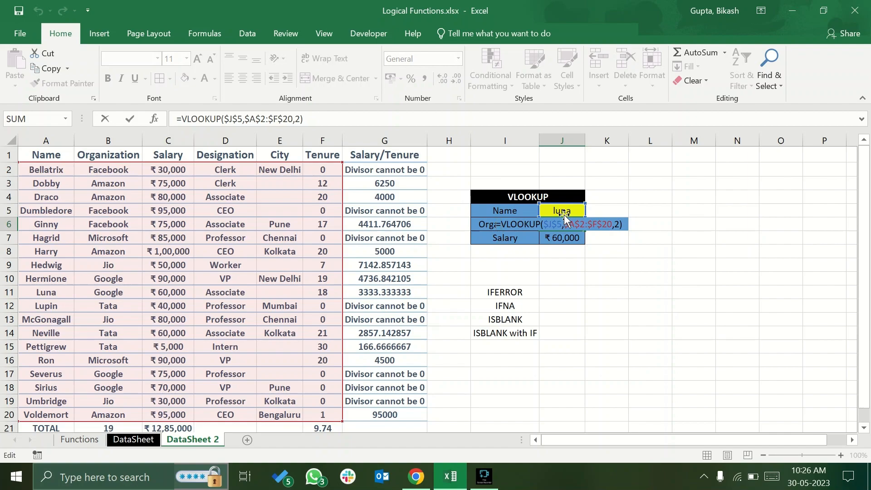
type("if")
key("Down")
key("Down")
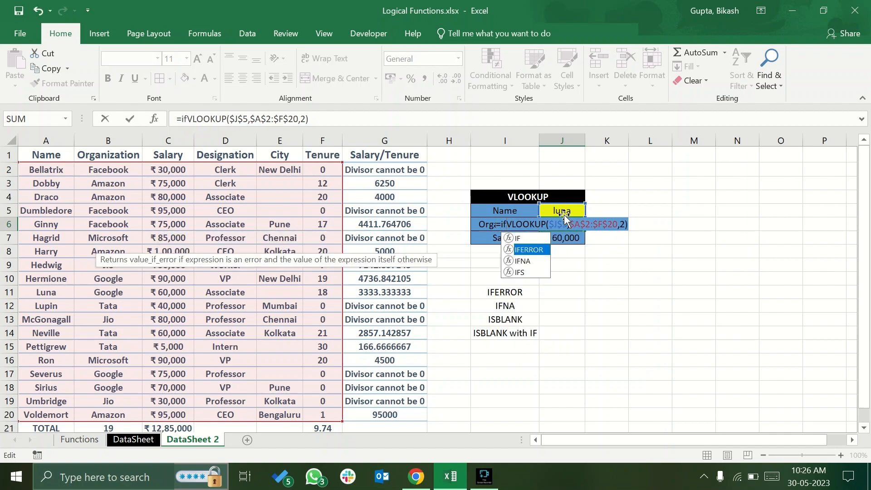
key("Tab")
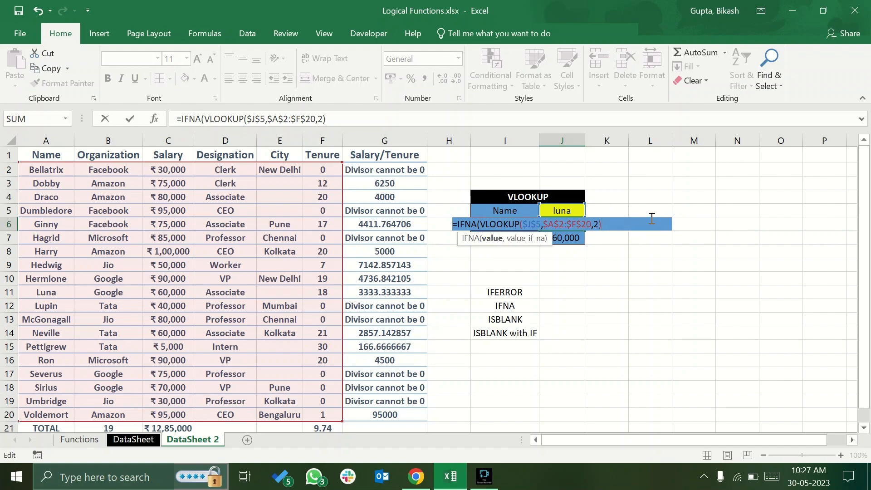
type(",\"Value Error")
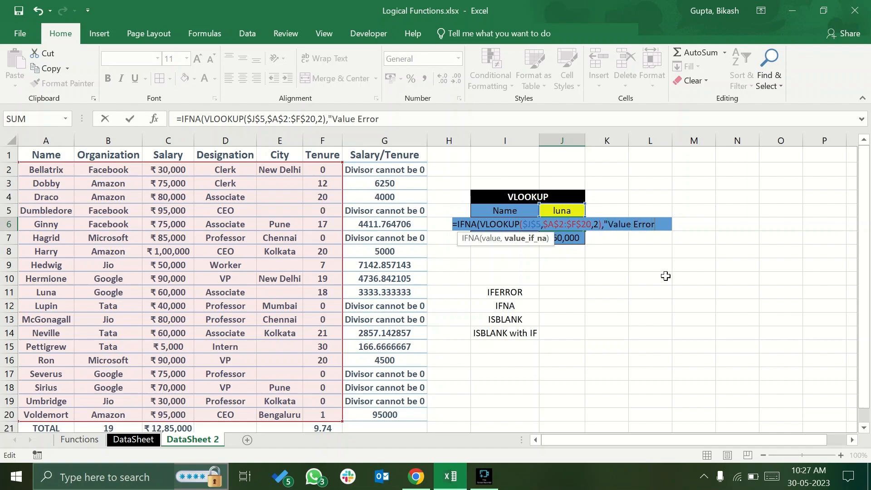
type(")")
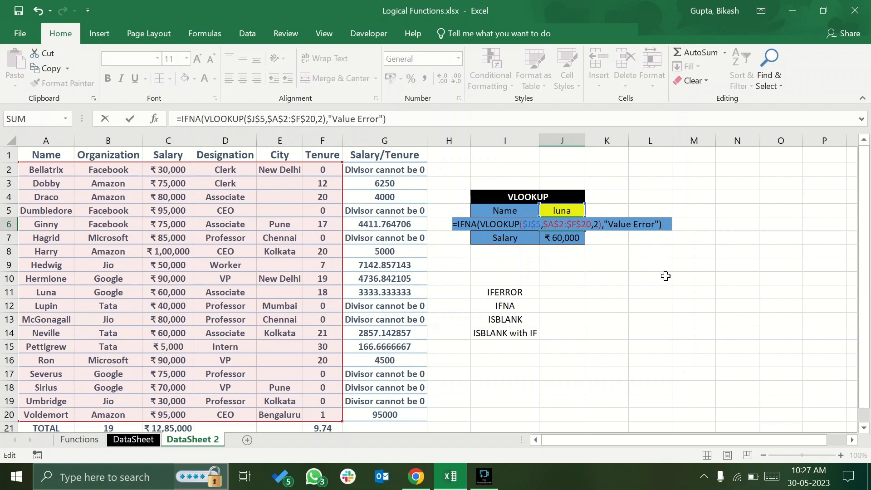
key("Return")
- Set the lookup name in J5 to abc and autofit the width of column J
left_click(571, 212)
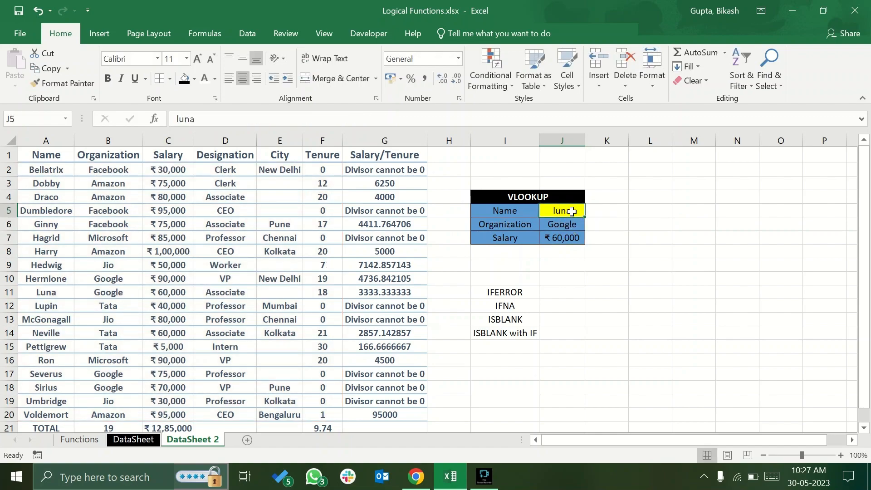
type("abc")
key("Return")
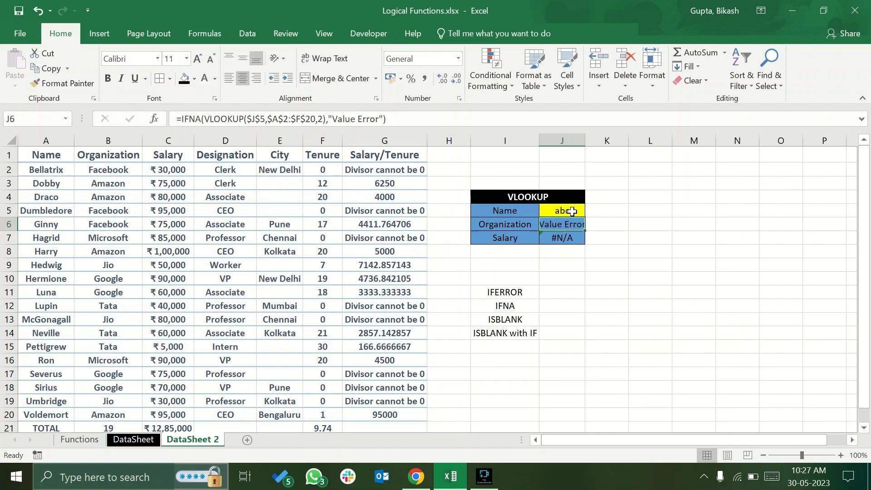
double_click(584, 142)
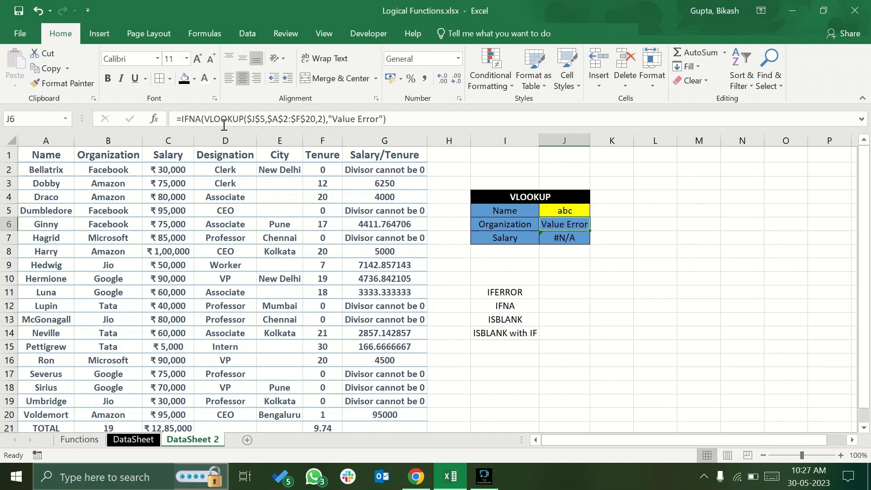
- Wrap the Salary VLOOKUP in J7 in an IFNA function with "Value Error" as its value_if_na text
left_click(563, 240)
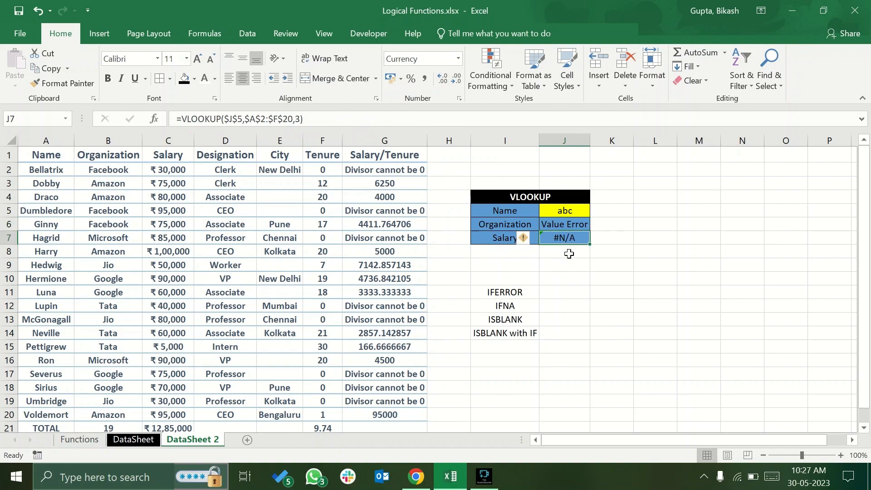
left_click(563, 226)
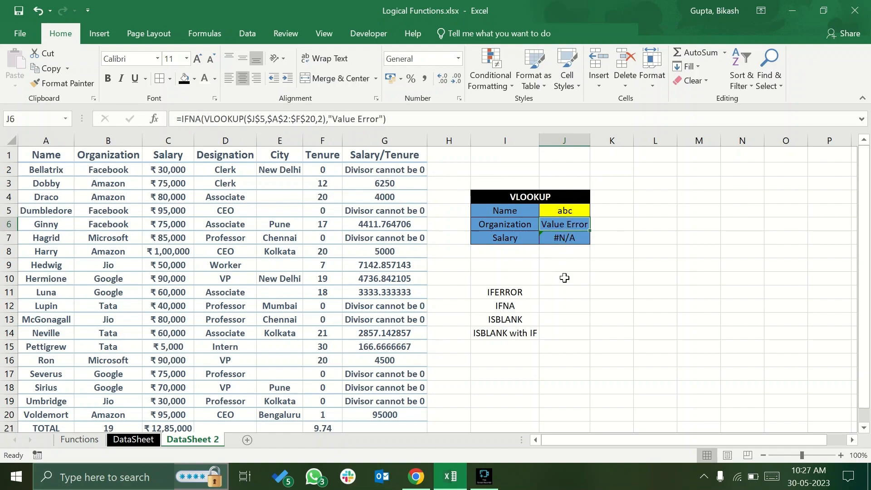
left_click(568, 235)
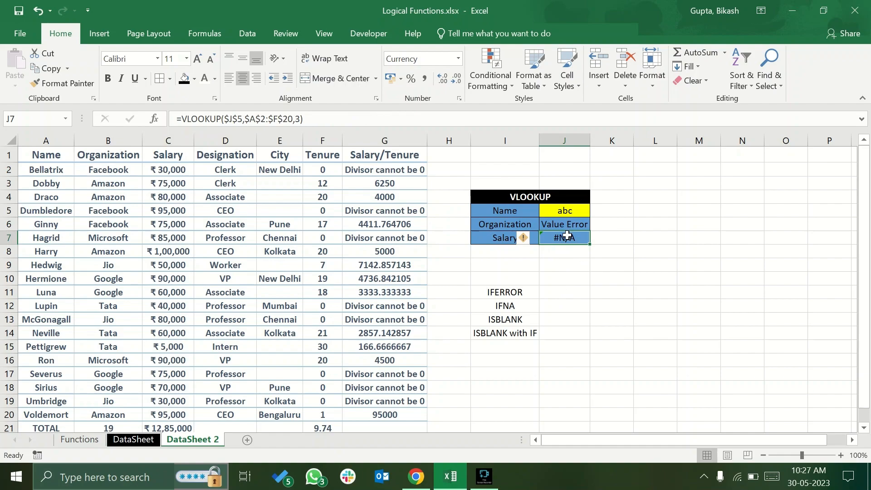
left_click(567, 237)
double_click(567, 238)
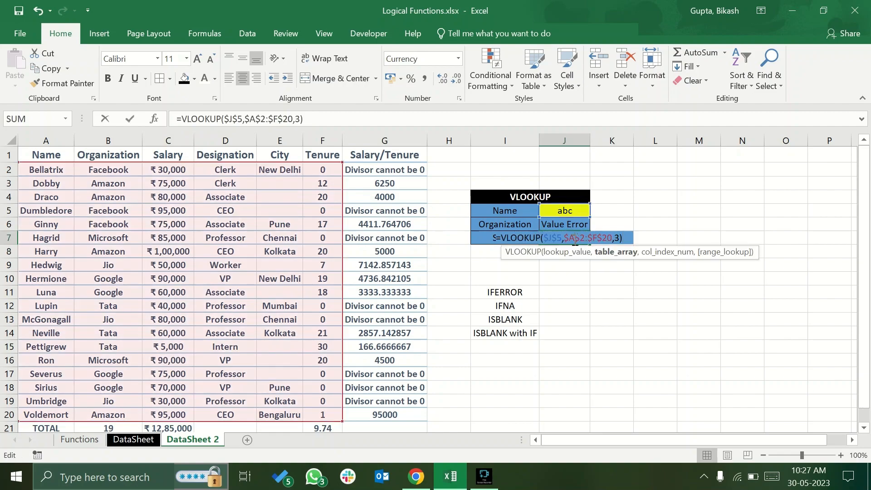
left_click(498, 238)
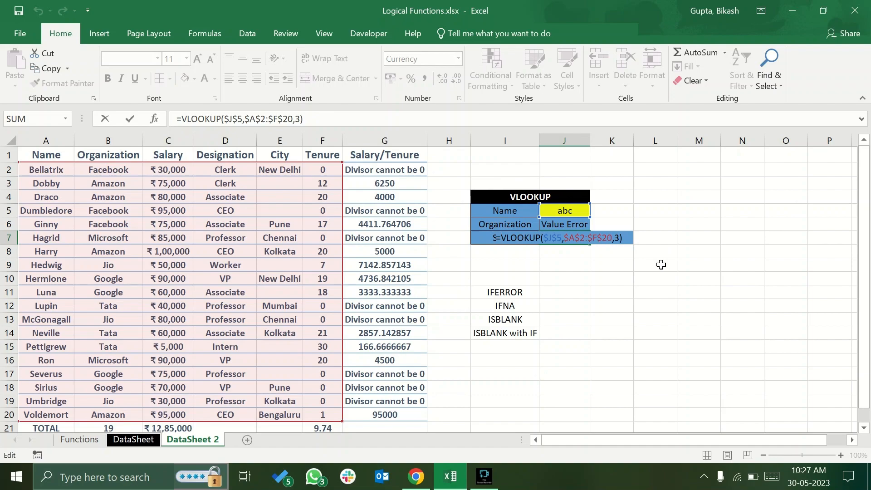
type("if")
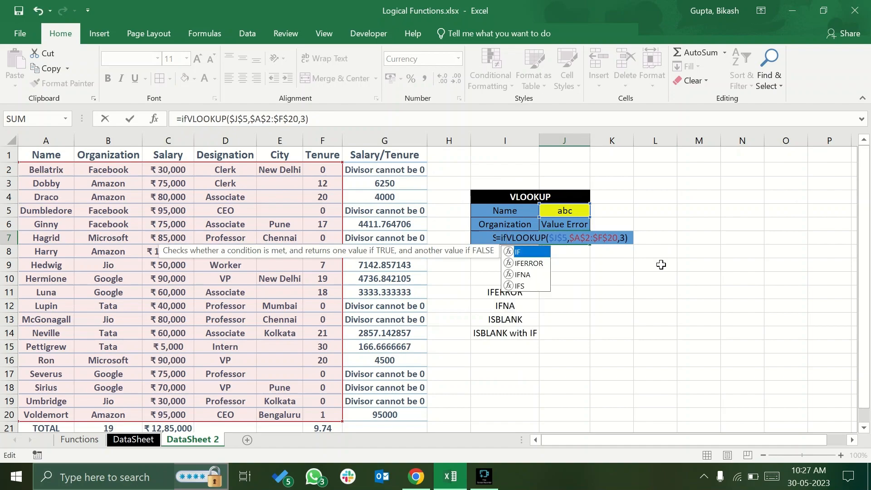
key("Down")
key("Down")
key("Tab")
key("Right")
key("Right")
key("Right")
key("Right")
key("Right")
key("Right")
key("Right")
key("Right")
key("Right")
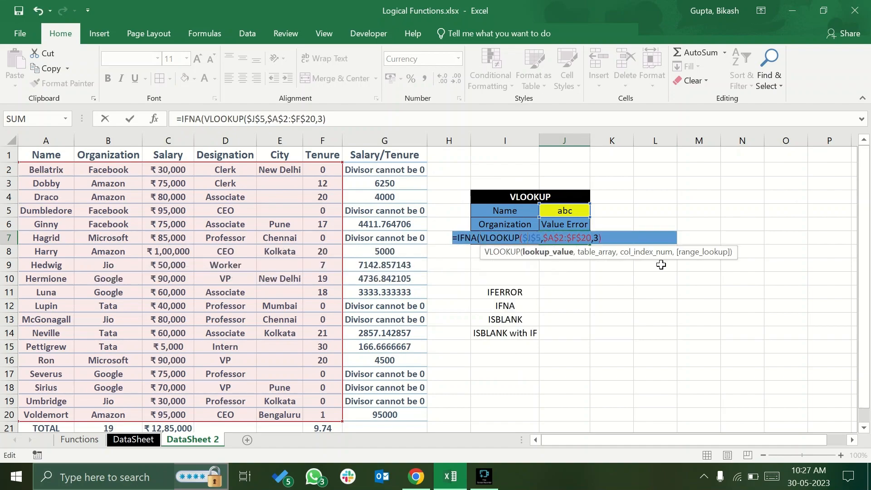
key("Right")
key("Right")
key("Right")
key("Right")
key("Right")
key("Right")
key("Right")
key("Right")
key("Right")
key("Right")
key("Right")
key("Right")
key("Right")
key("Right")
key("Right")
key("Right")
key("Right")
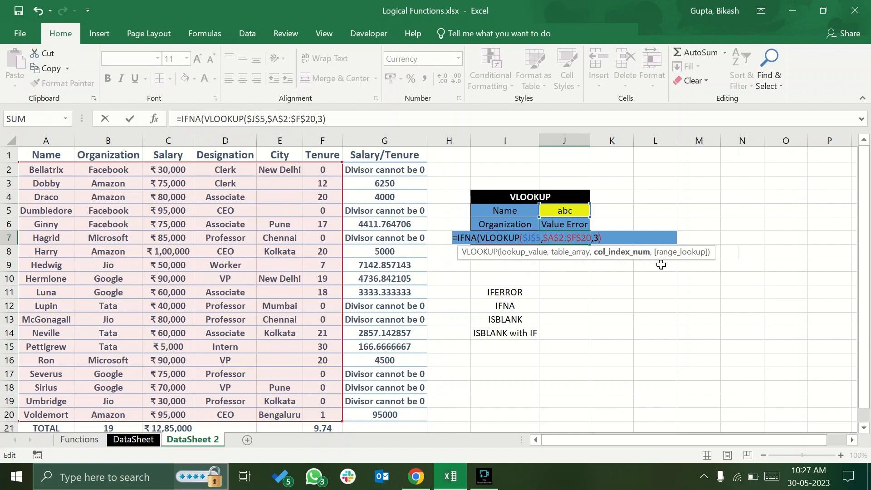
type(",")
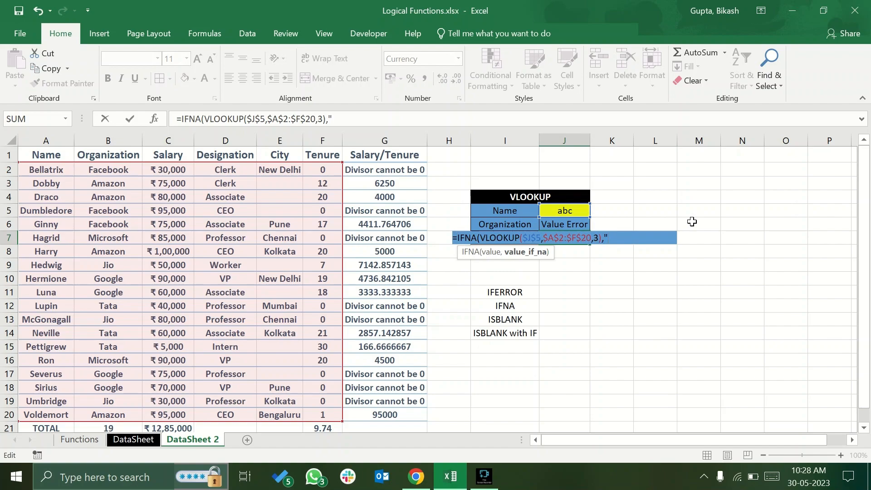
type("alue Error")
key("Return")
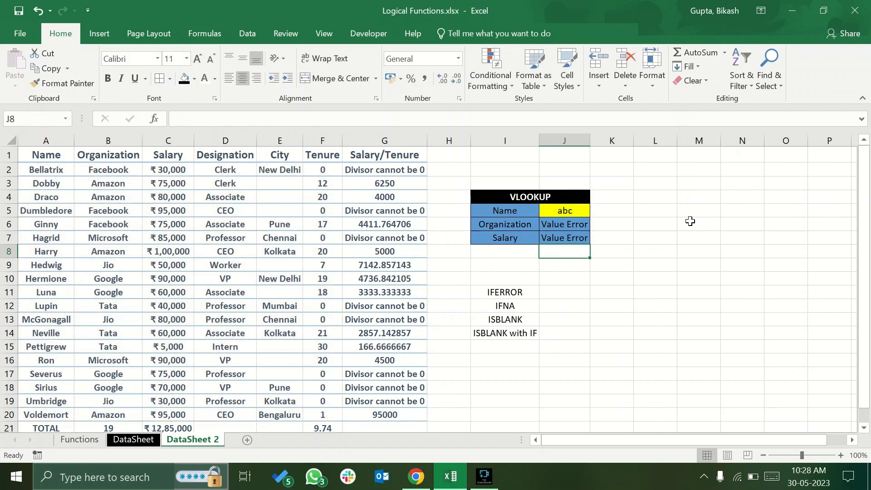
left_click(578, 235)
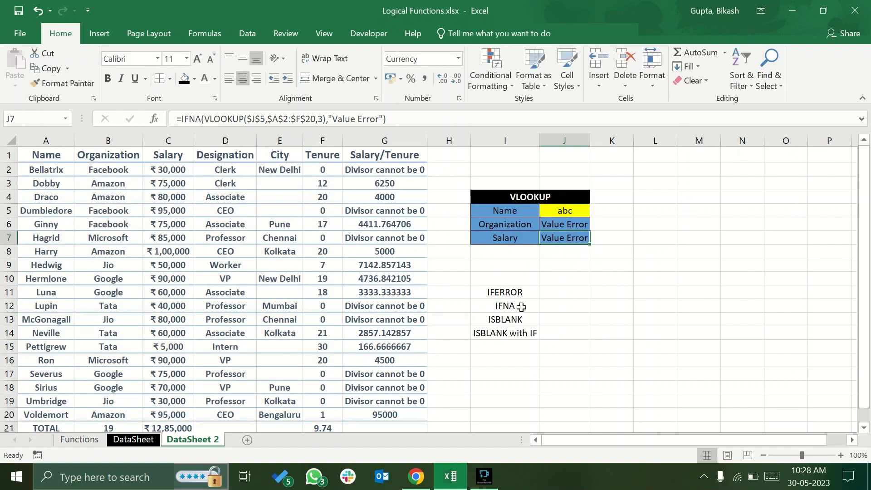
- Read the ISBLANK description on the Functions sheet and examine the blank and filled City cells on DataSheet 2
left_click(552, 307)
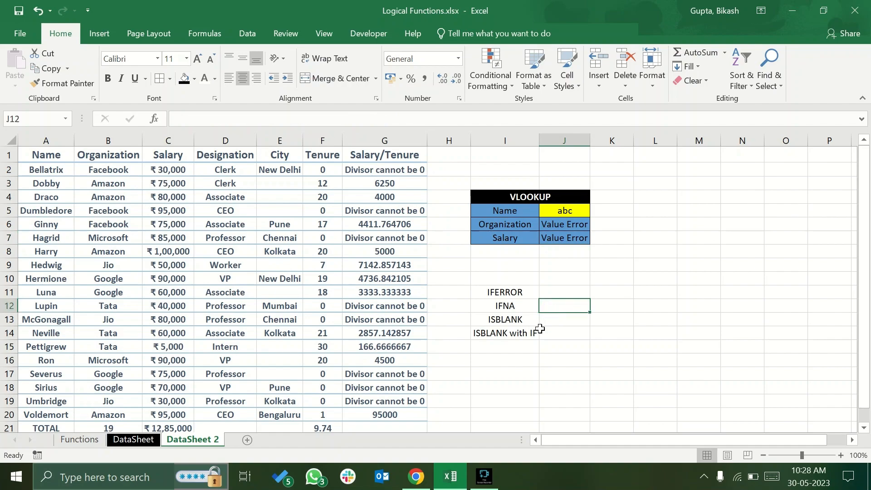
left_click(80, 439)
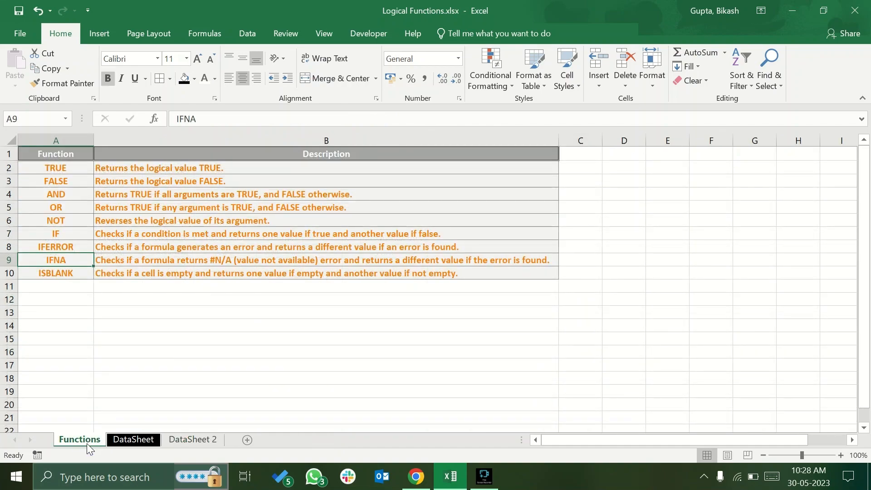
left_click(72, 285)
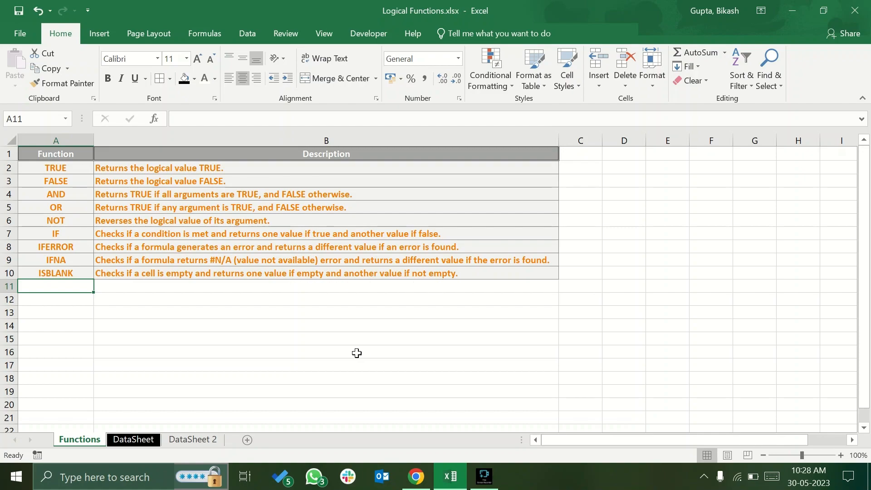
left_click(136, 440)
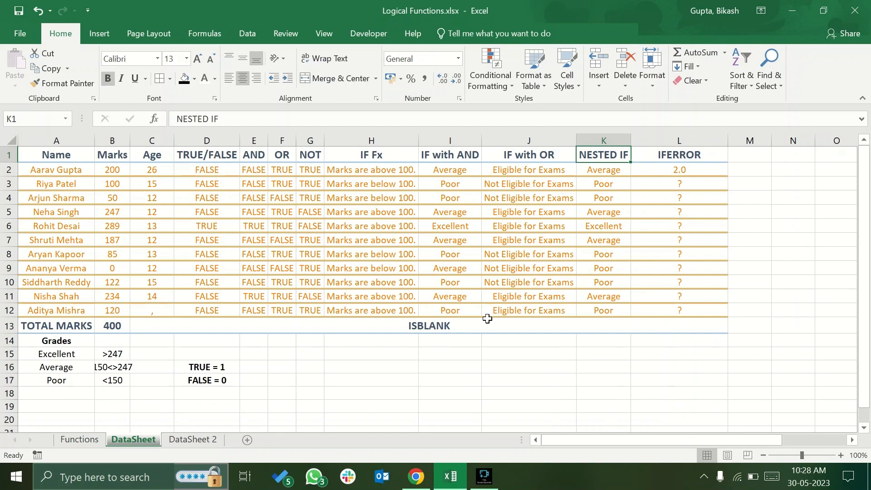
left_click(205, 441)
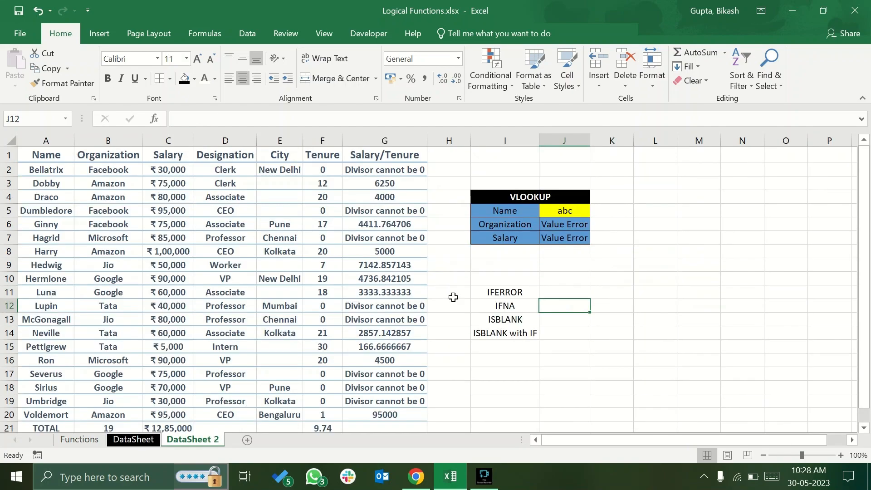
left_click(476, 278)
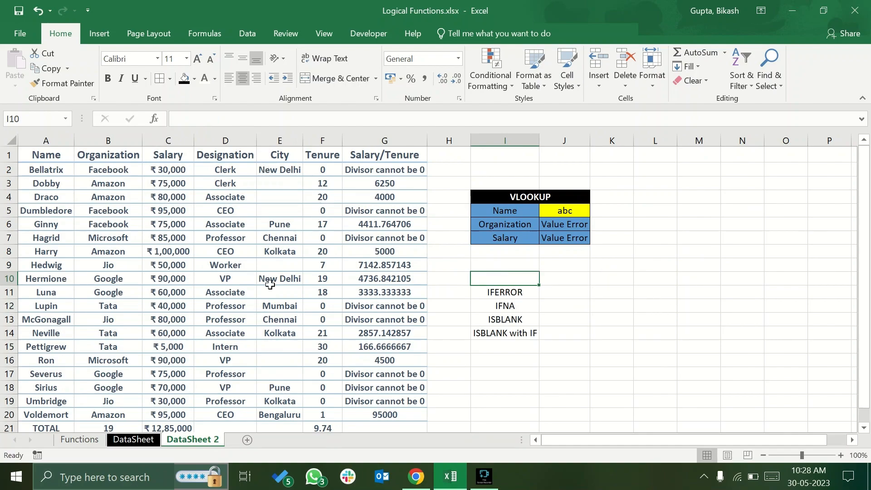
left_click(267, 180)
left_click(271, 210)
left_click(286, 348)
left_click(292, 382)
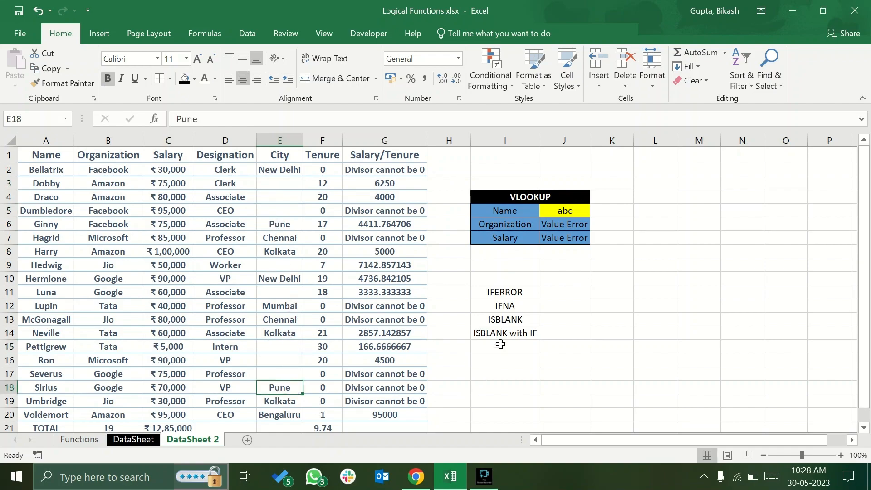
left_click(279, 183)
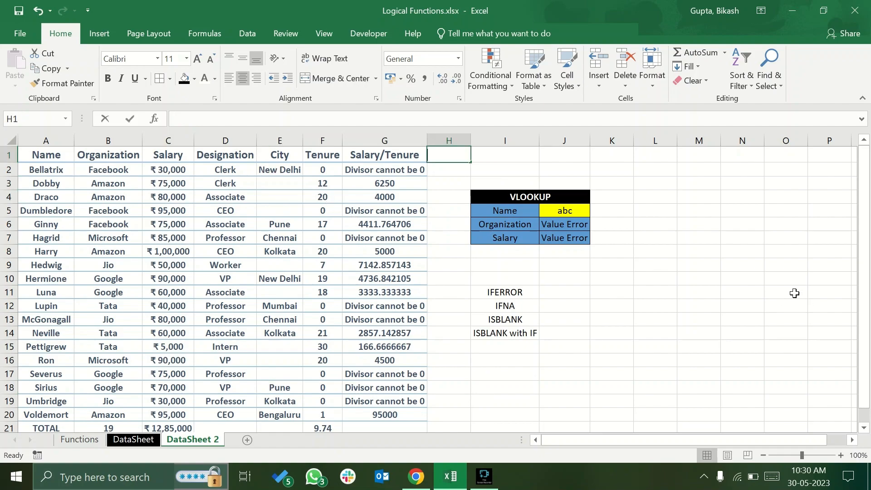
- Add the heading "City Present?" in H1 and apply the formatting of the Salary/Tenure header to it
type("City")
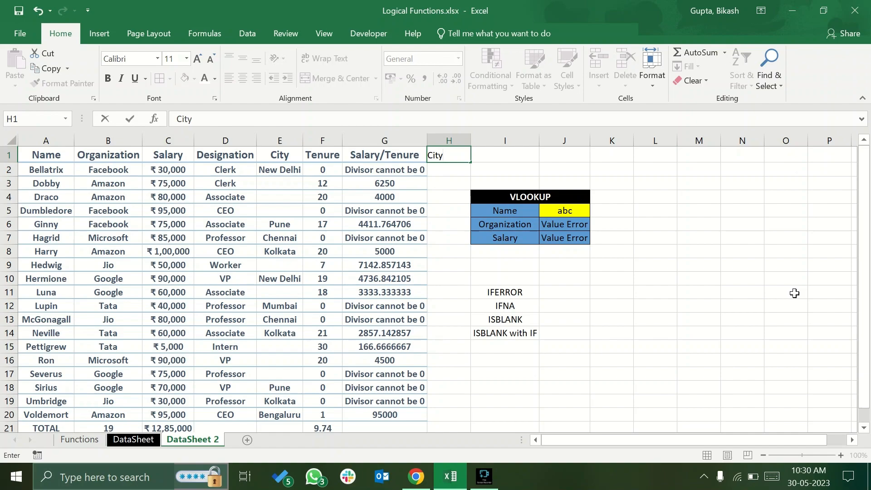
type(" Present?")
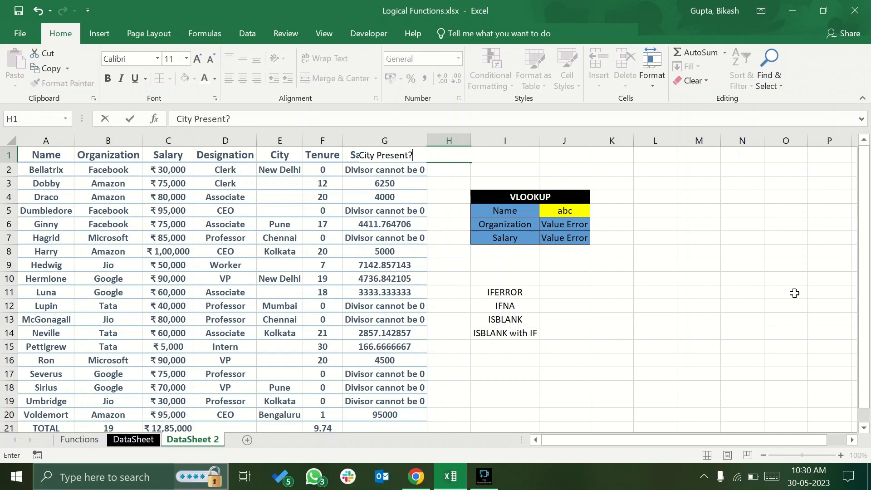
key("Return")
left_click(389, 150)
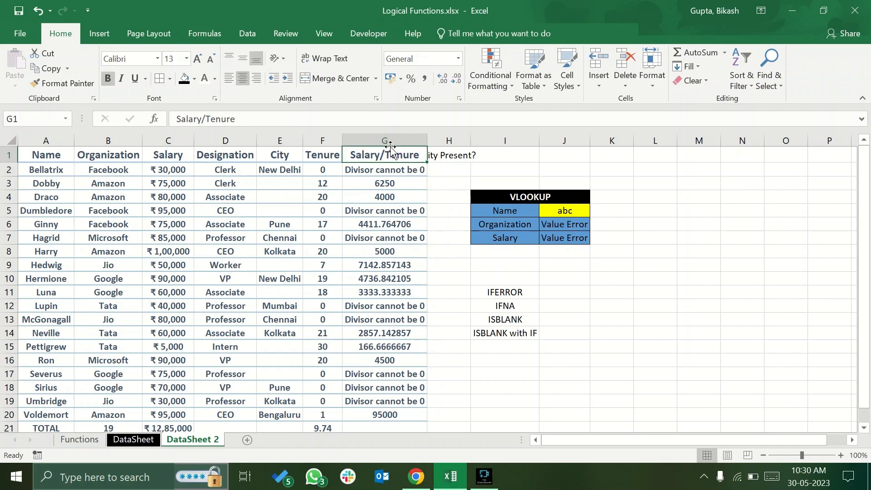
key("ctrl+c")
left_click(440, 150)
key("ctrl+v")
right_click(440, 149)
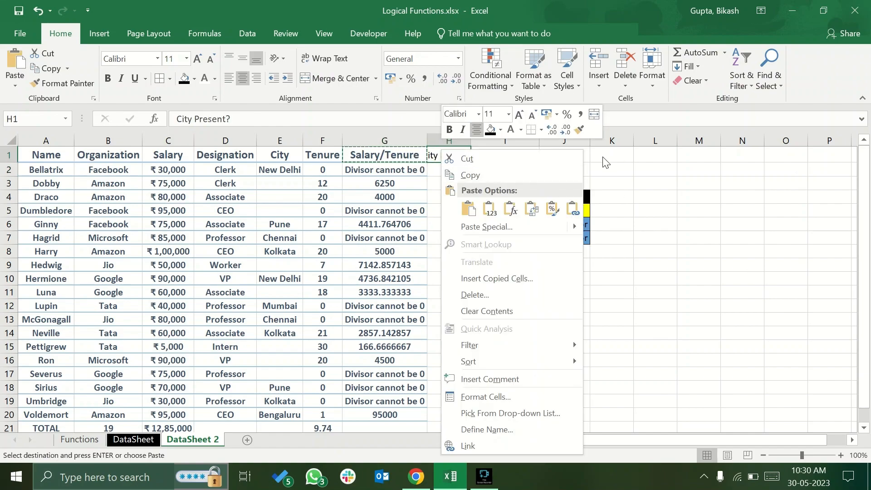
left_click(554, 203)
- Copy only the formatting of G2:G20 onto H2:H20 and autofit the width of column H
left_click(402, 171)
left_click(408, 414, "shift")
key("ctrl+c")
right_click(450, 170)
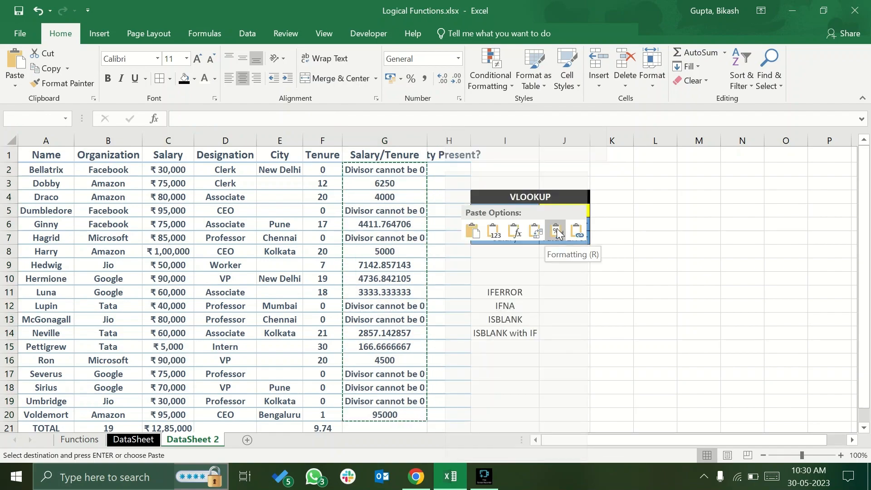
left_click(557, 228)
double_click(471, 140)
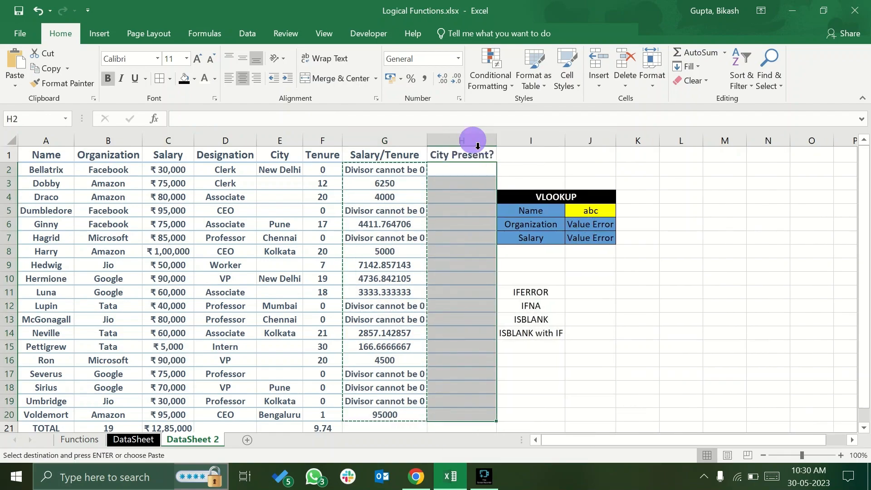
left_click(555, 238)
key("Escape")
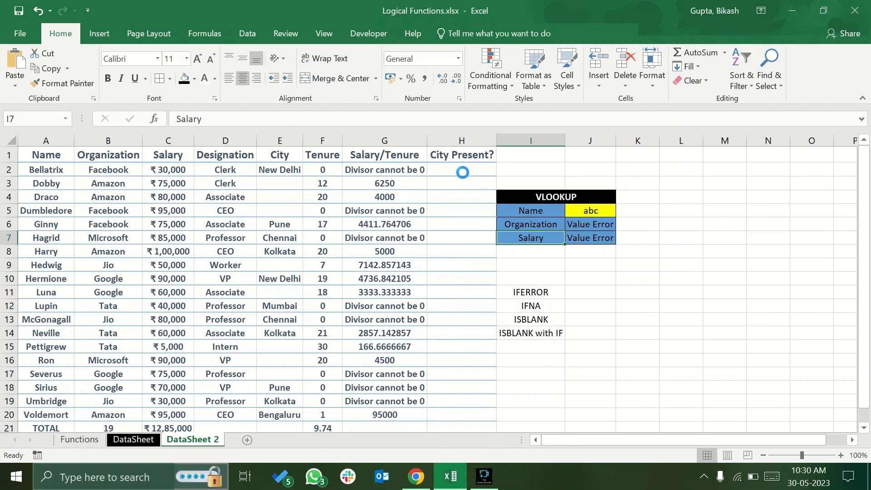
- Enter an ISBLANK formula in H2 that tests the city cell E2
left_click(462, 172)
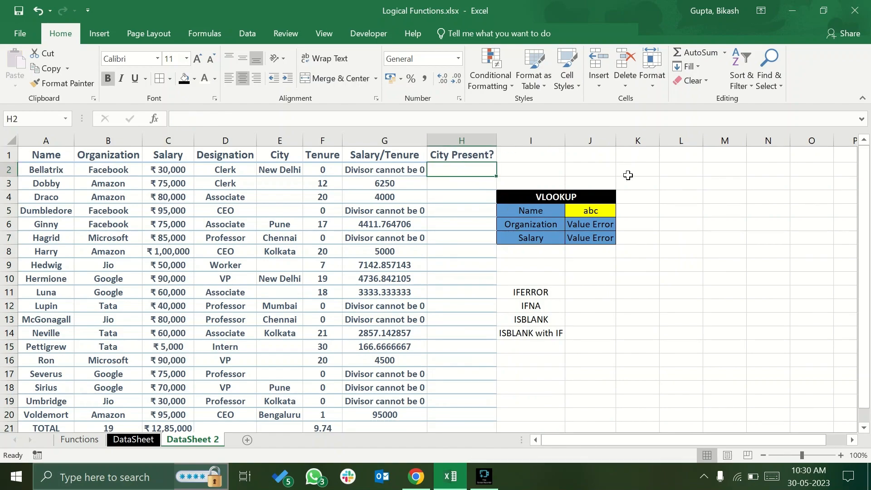
type("=isbl")
key("Tab")
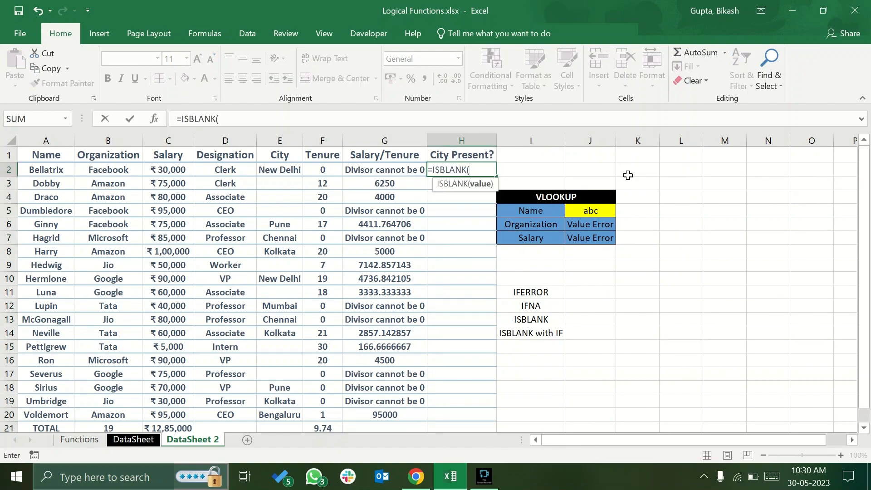
left_click(285, 170)
type(")")
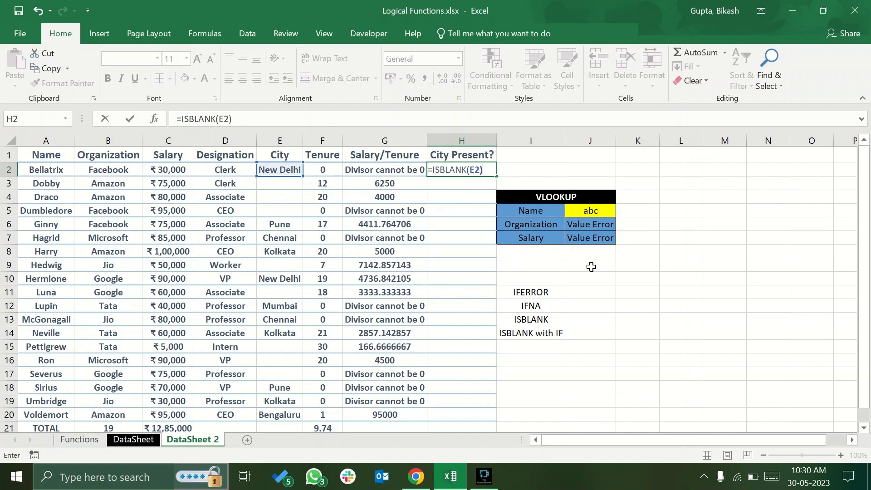
key("Return")
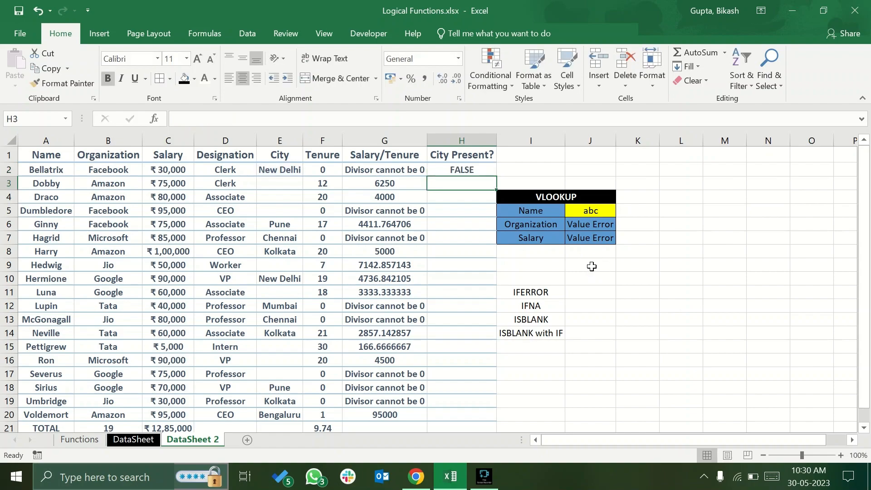
- Change the H1 heading to "City Not Given?" and autofit the width of column H
left_click(465, 173)
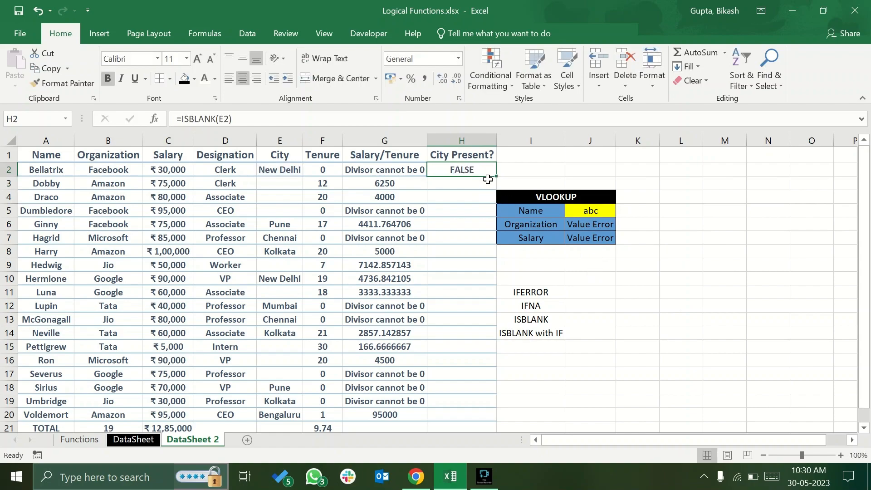
left_click(480, 157)
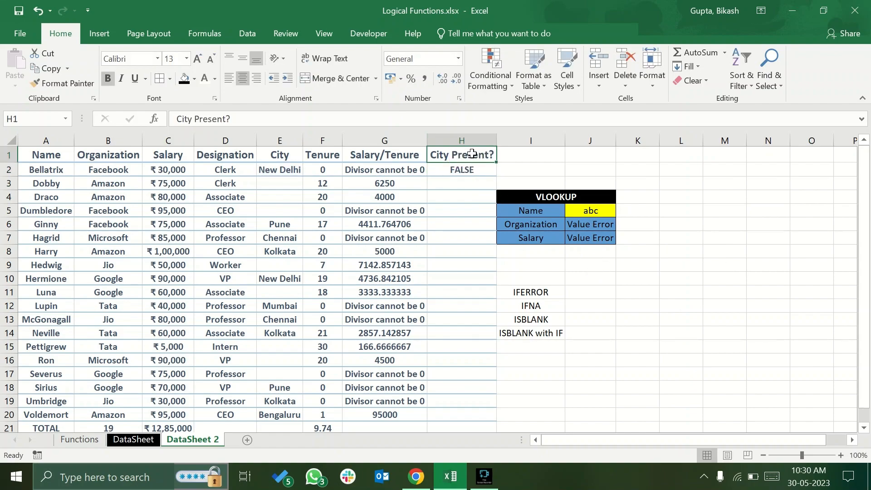
left_click(462, 169)
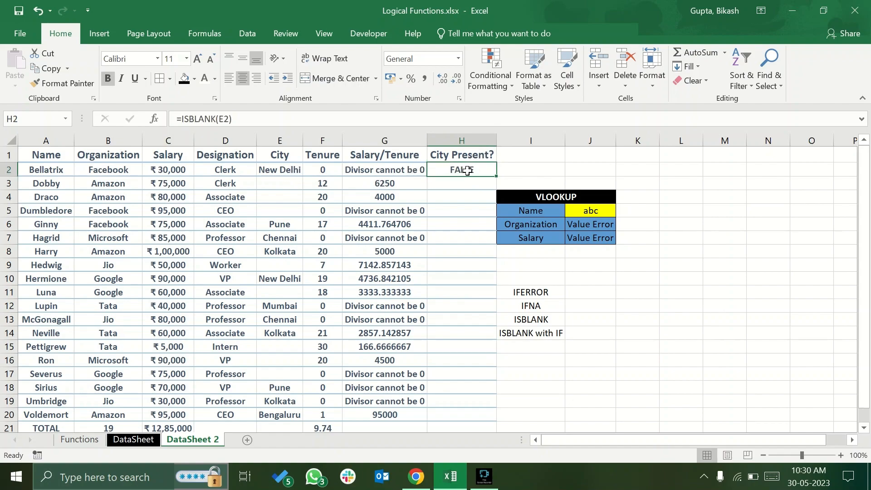
double_click(477, 155)
type("Absent")
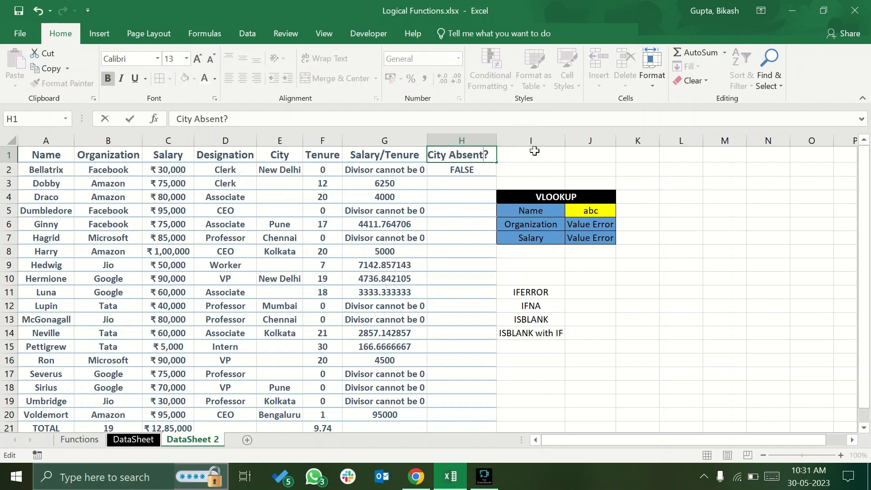
key("ctrl+shift+Left")
type("Not Give")
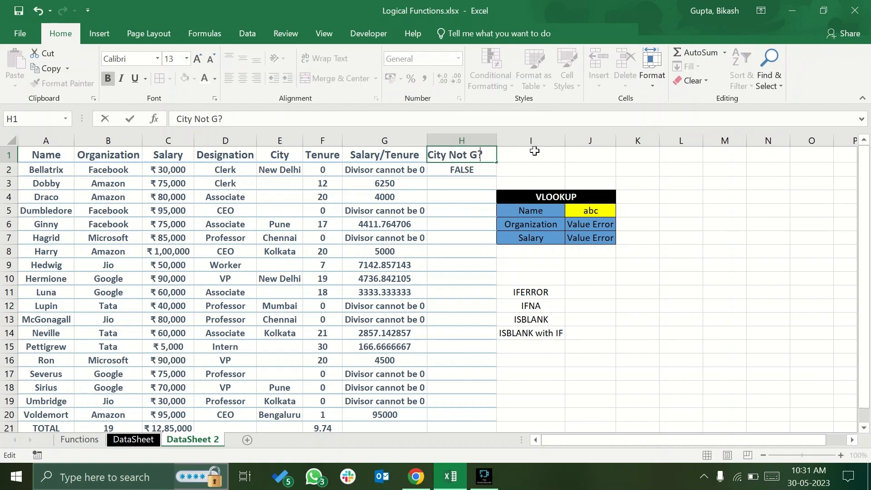
type("n")
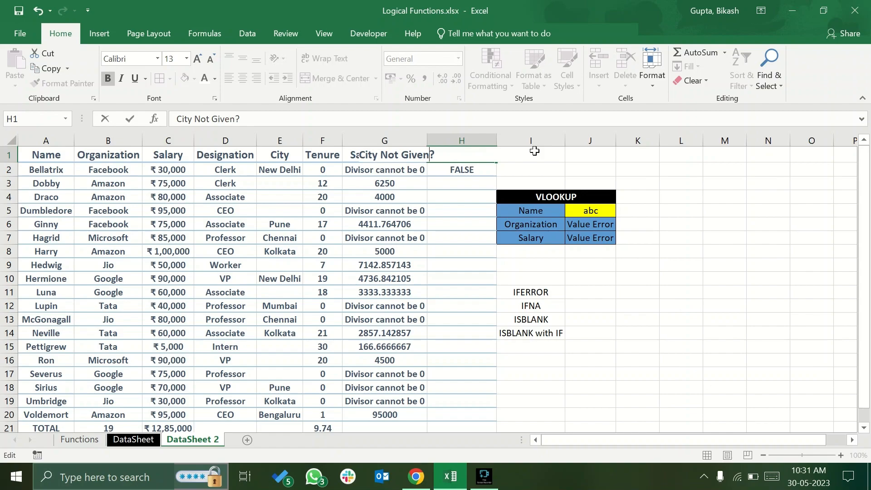
key("Return")
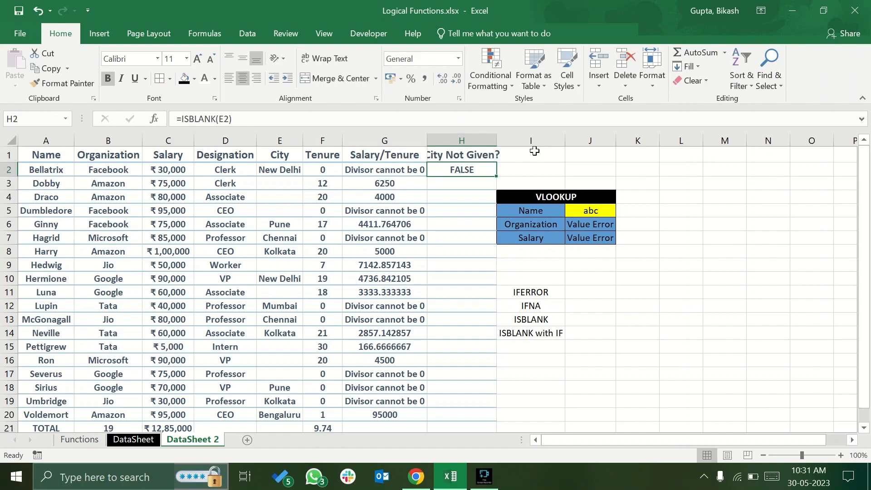
double_click(500, 135)
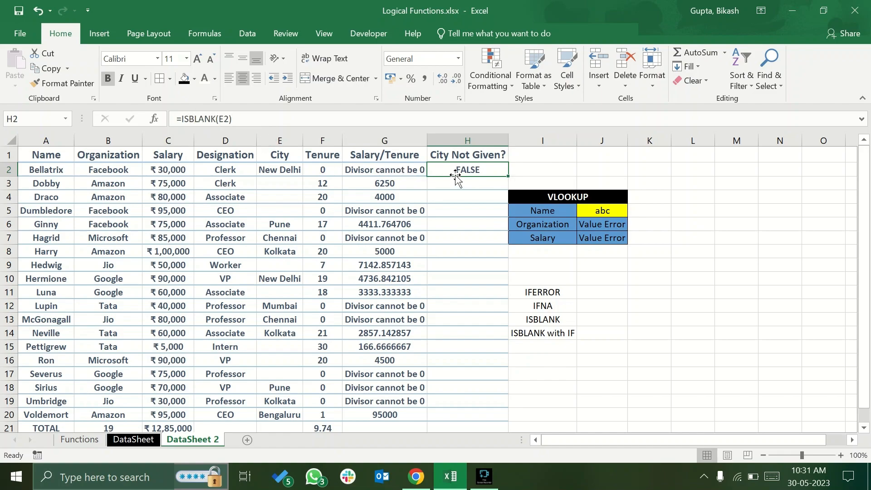
- Fill the ISBLANK formula from H2 down to H20
left_click(288, 170)
left_click(486, 169)
double_click(509, 173)
left_click(503, 171)
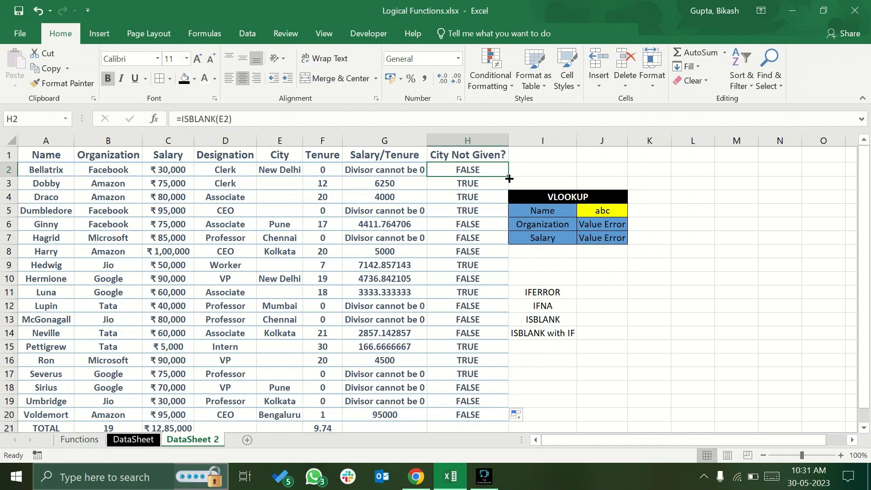
- Compare the ISBLANK results in column H with the blank and filled City cells, and check the function list in column I
left_click(489, 414)
left_click(486, 166)
left_click(288, 184)
left_click(291, 215)
left_click(291, 196)
left_click(472, 184)
left_click(477, 210)
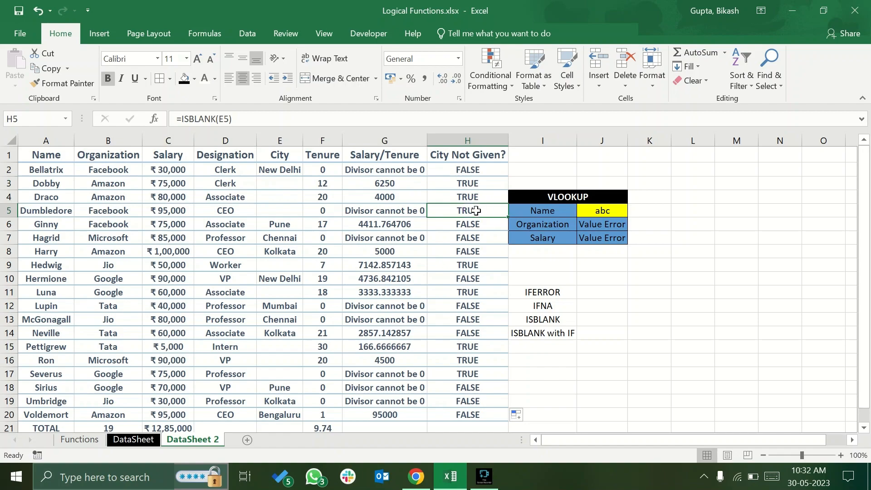
left_click(300, 231)
left_click(470, 253)
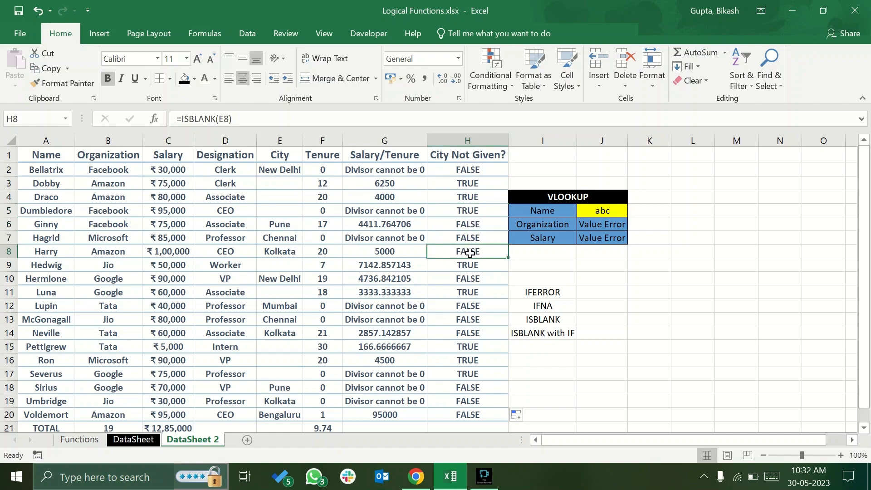
left_click(290, 267)
left_click(452, 266)
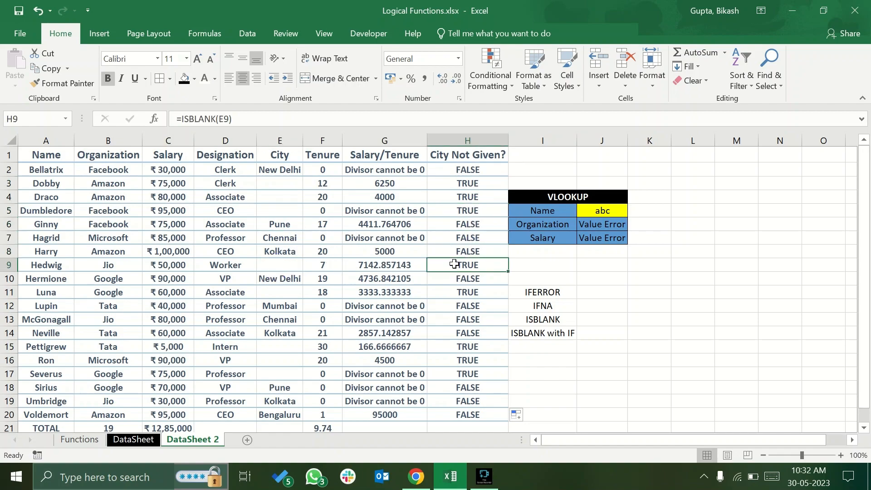
left_click(563, 321)
left_click(558, 334)
left_click(565, 319)
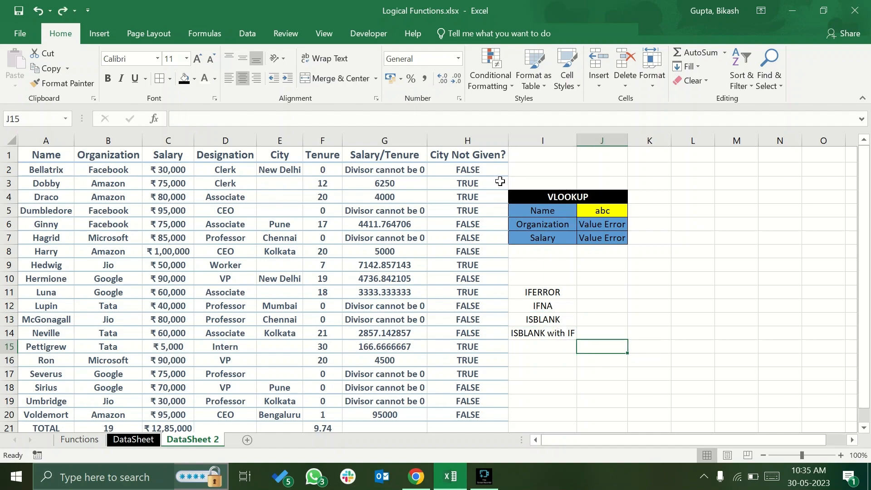
- Start an IF formula in H2 with ISBLANK(E2) as its logical test
left_click(483, 173)
key("F2")
key("Escape")
type("=IF(")
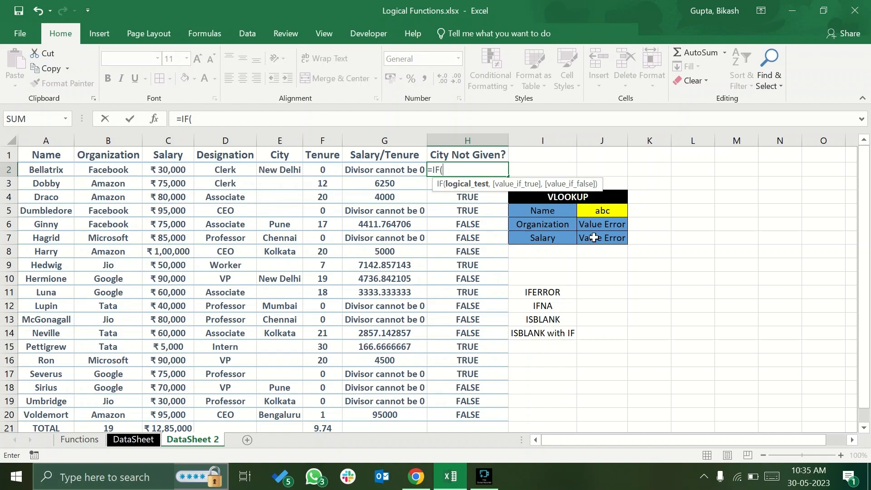
type("isbl")
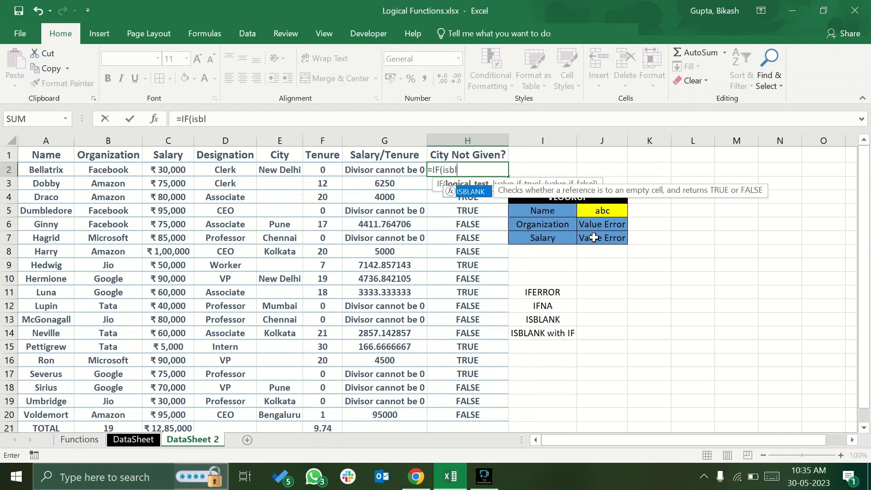
key("Tab")
key("Left")
key("Left")
key("Left")
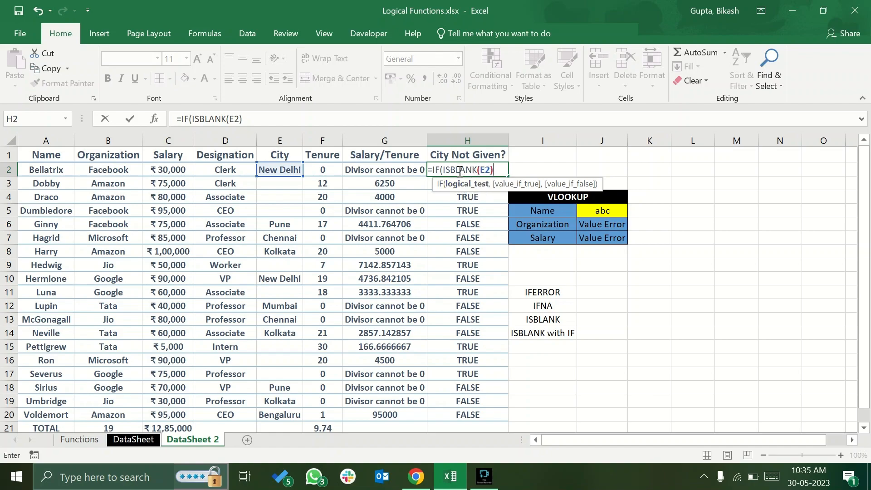
left_click(488, 168)
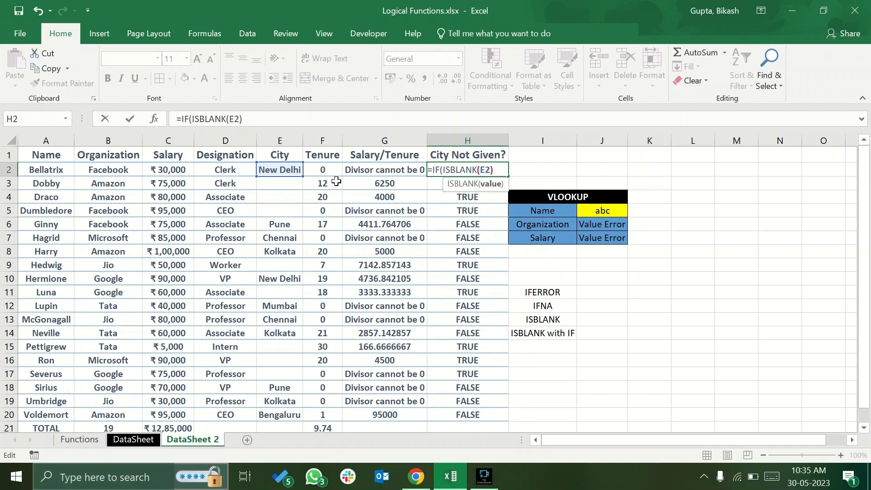
left_click(498, 169)
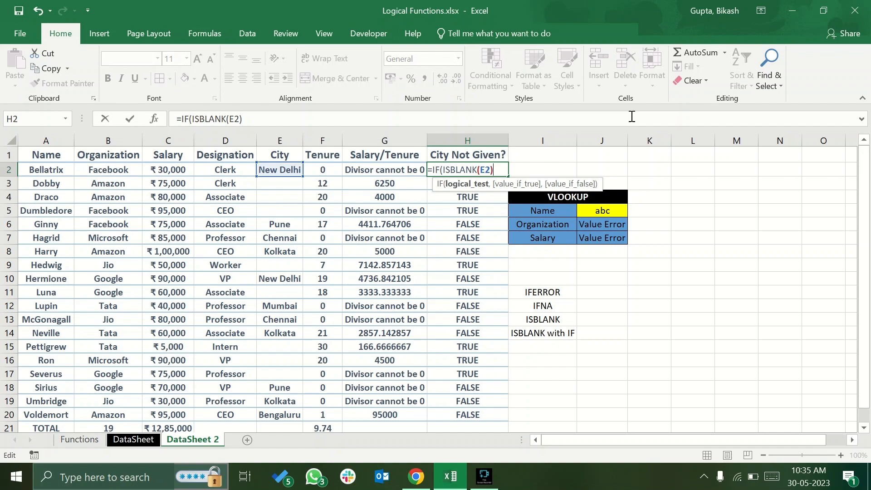
- Complete the H2 formula so it returns "City name not present" for a blank cell and "city name is present" otherwise
type(",")
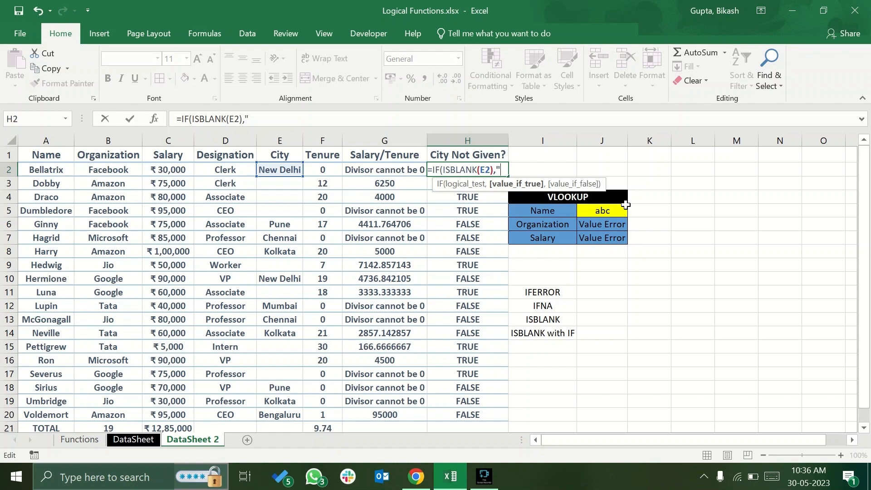
type("City name n")
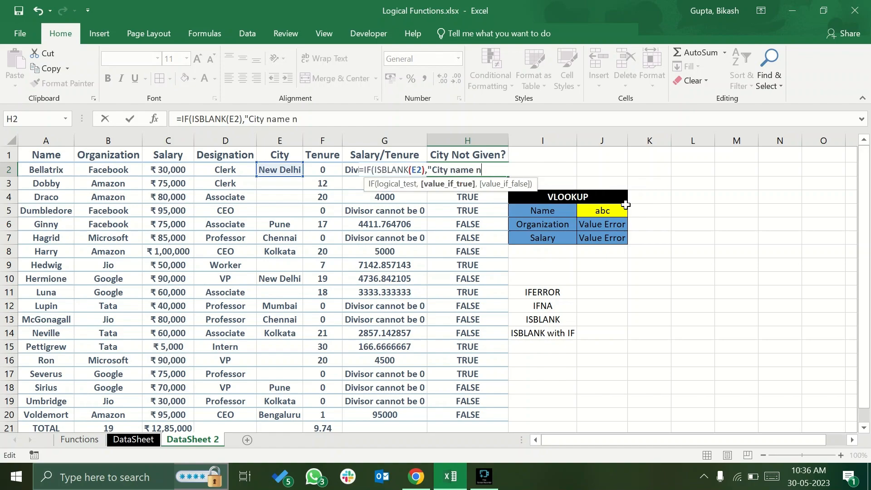
type("ot present")
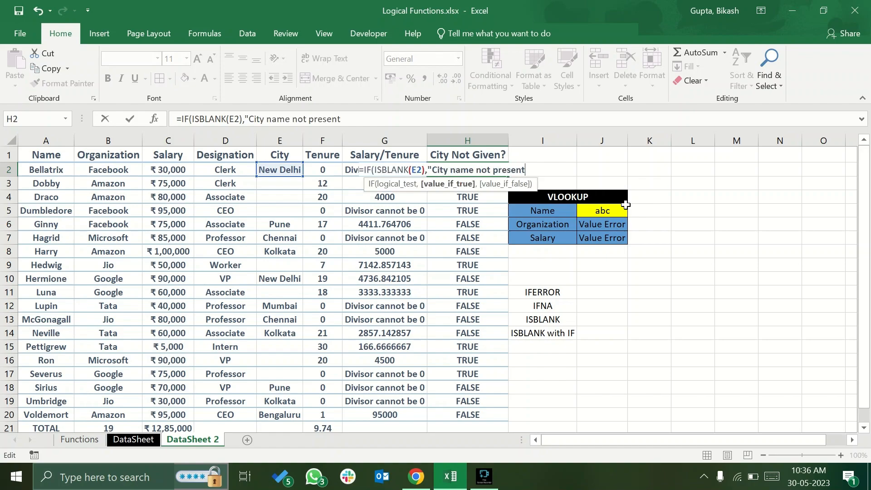
type("\",")
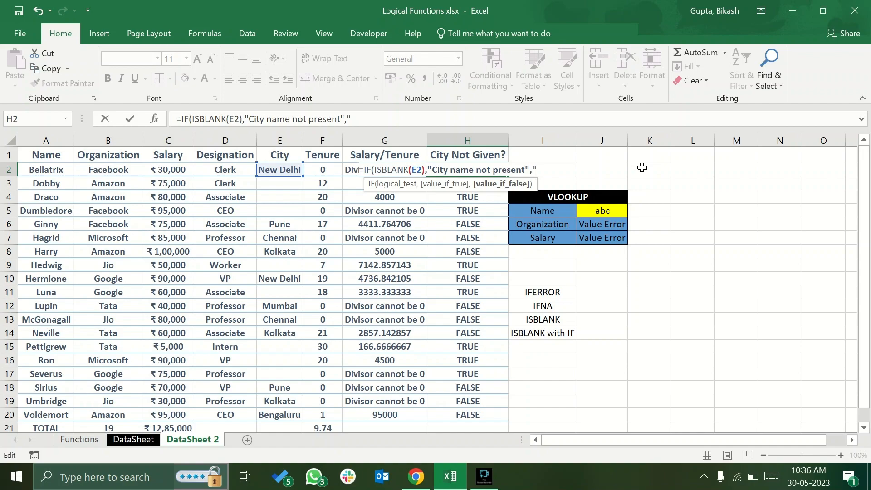
type("name is")
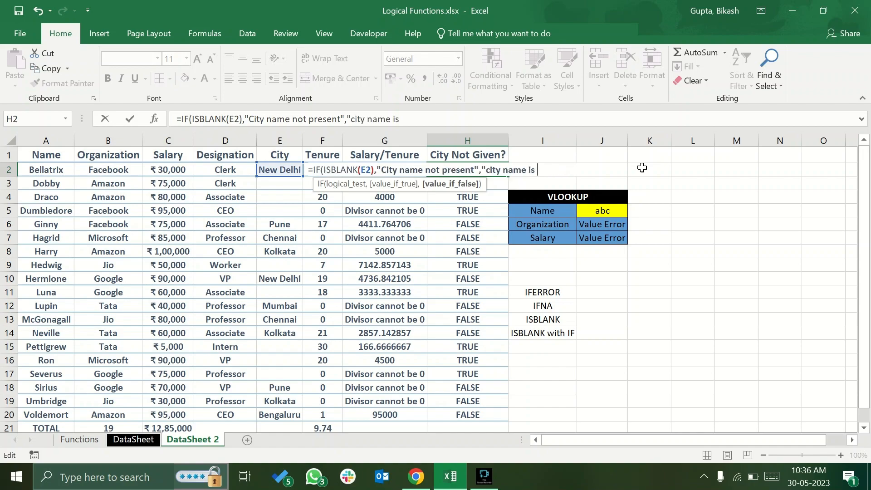
type(" present\")")
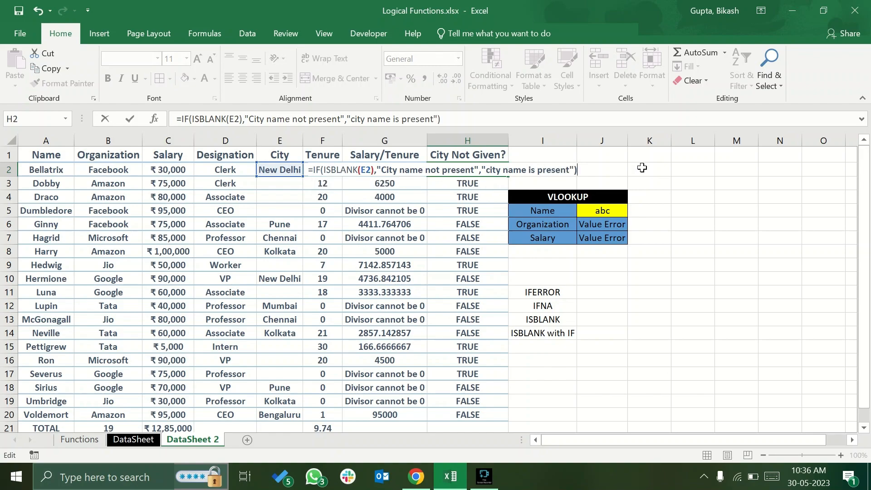
key("Return")
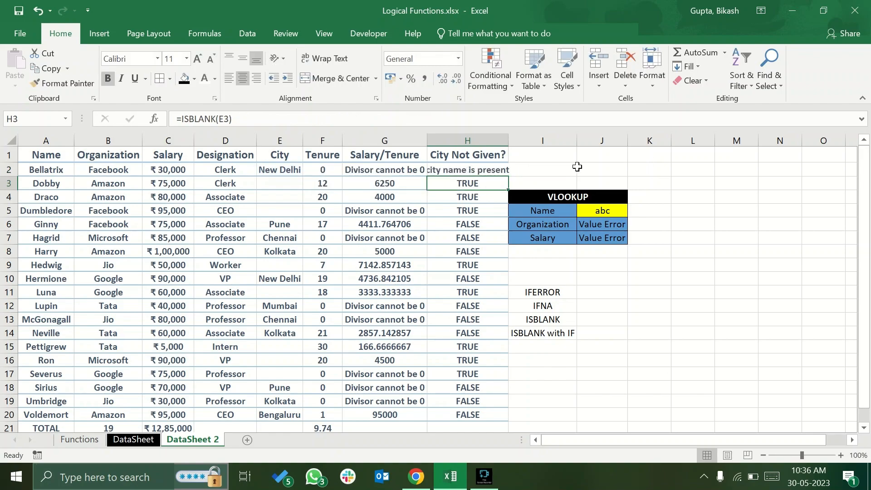
- Autofit column H and change the value-if-false text in the H2 formula to "City name is present"
double_click(508, 141)
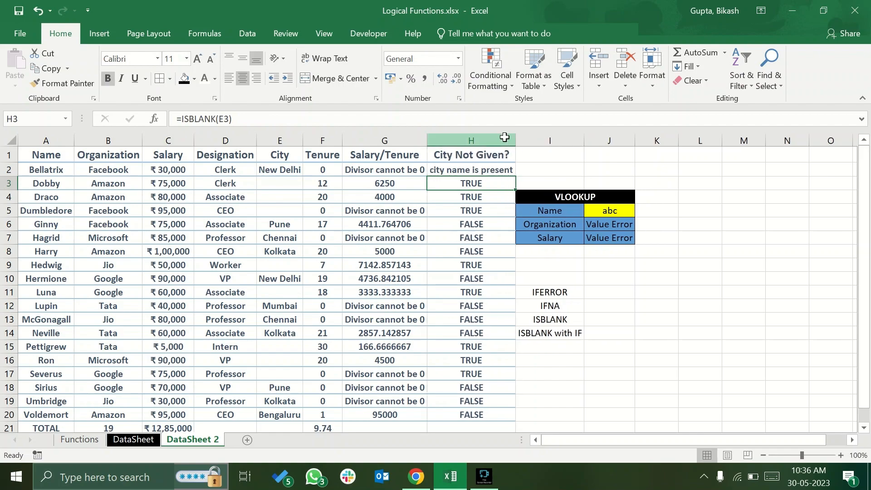
left_click(445, 171)
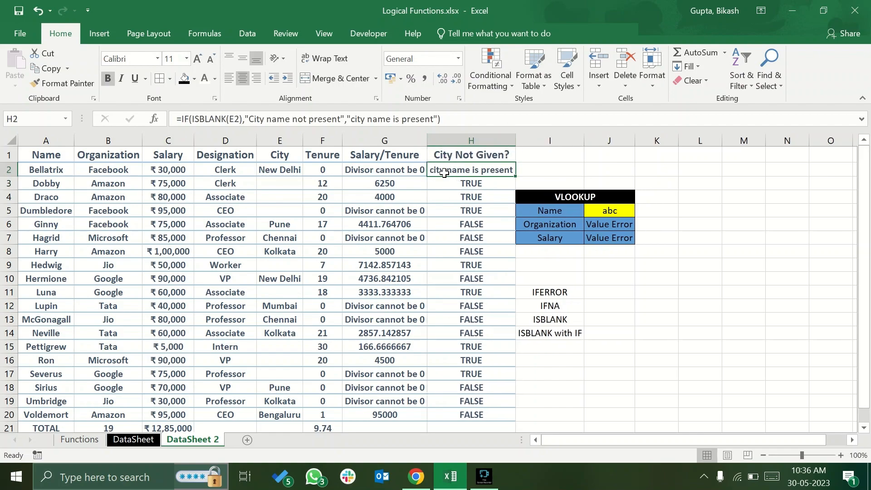
left_click(356, 120)
key("BackSpace")
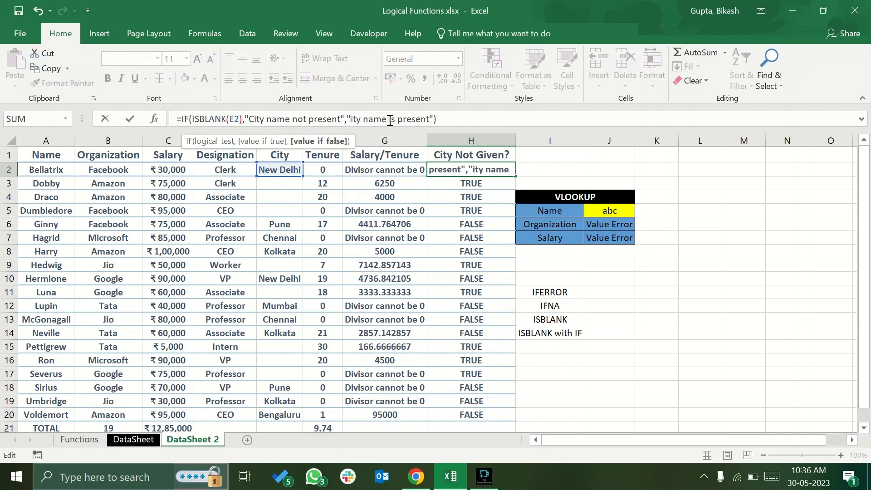
type("C")
key("Return")
key("Up")
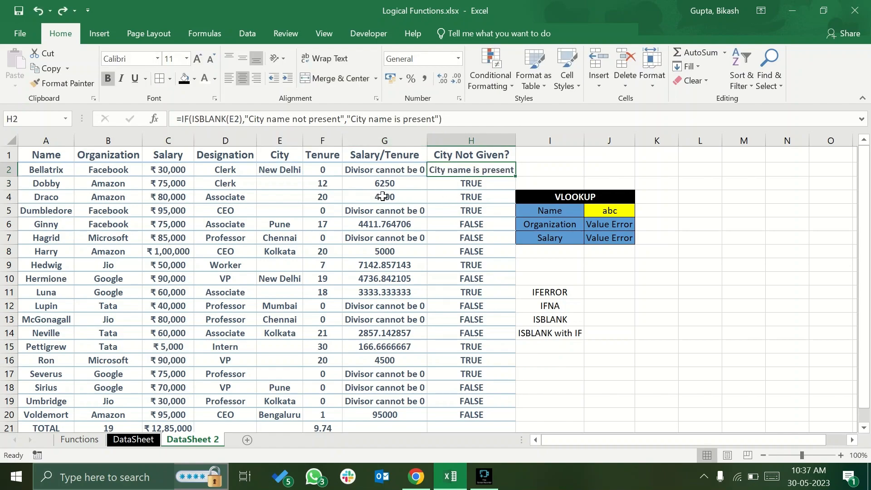
- Fill the IF with ISBLANK formula from H2 down to H20 and autofit column H again
left_click(292, 170)
left_click(509, 170)
left_click_drag(514, 176, 503, 414)
double_click(518, 137)
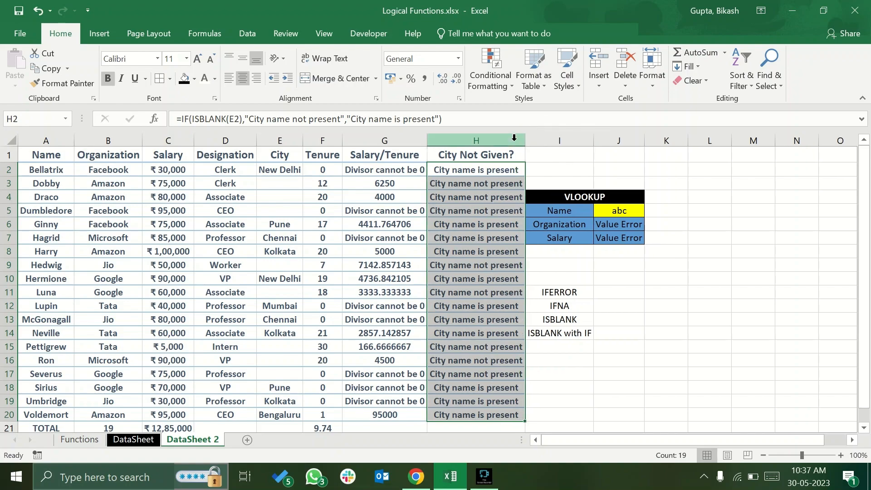
- Compare the messages in column H with the blank City cells in rows 3 to 5
left_click(483, 199)
left_click(288, 184)
left_click(286, 207)
left_click(287, 197)
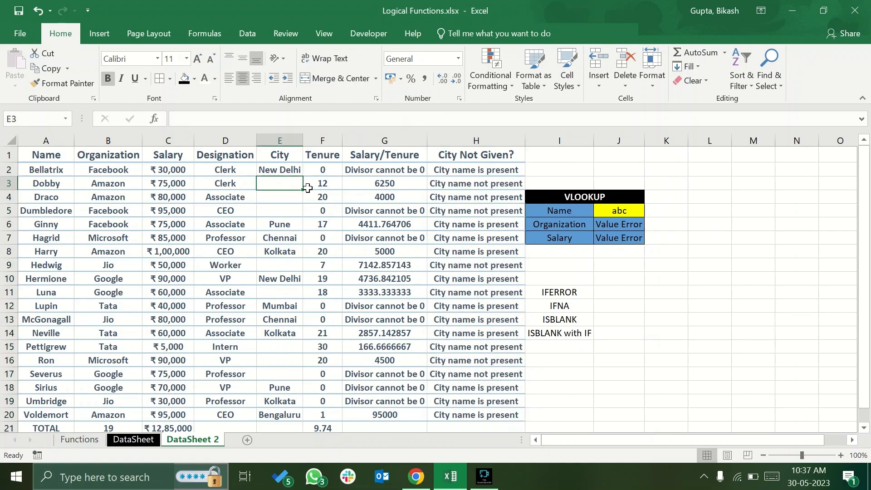
left_click(480, 183)
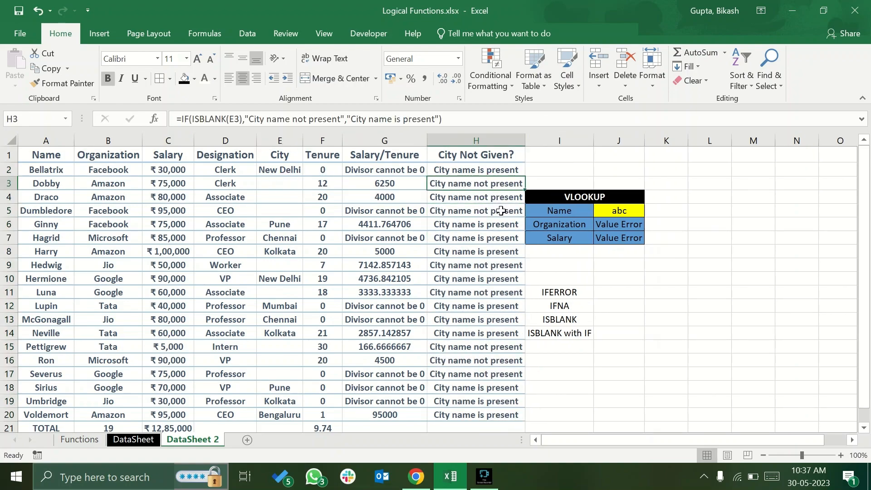
- Try emptying the value-if-false text in the H2 formula, and undo that edit
key("Up")
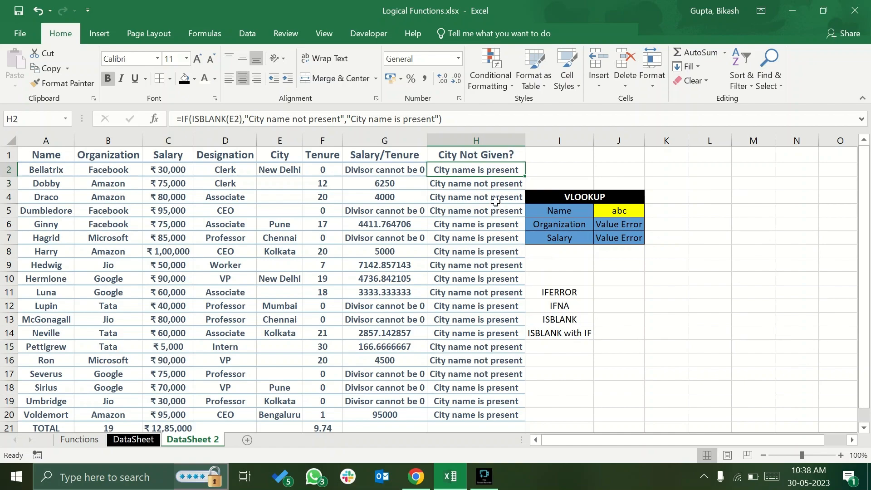
left_click(406, 121)
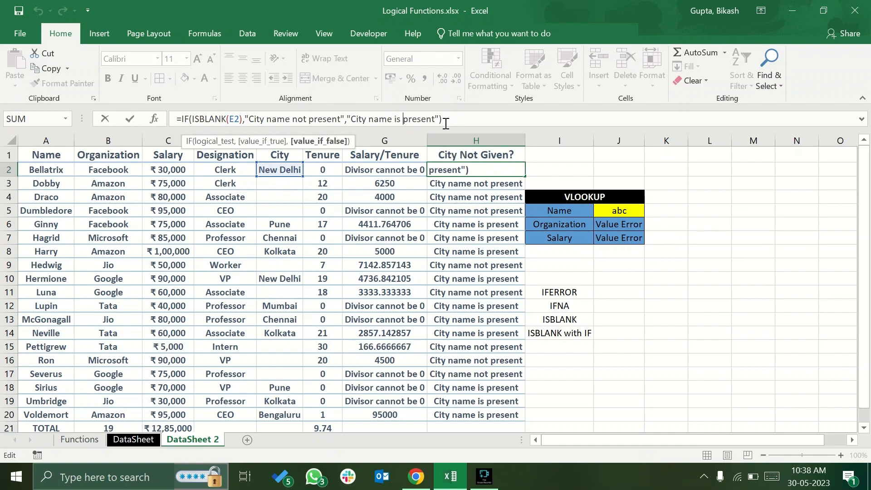
left_click_drag(434, 119, 351, 119)
key("BackSpace")
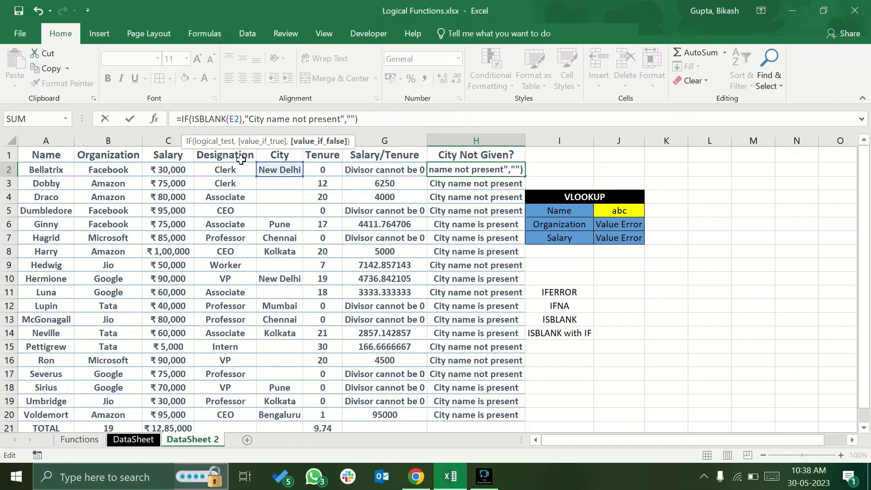
left_click(275, 169)
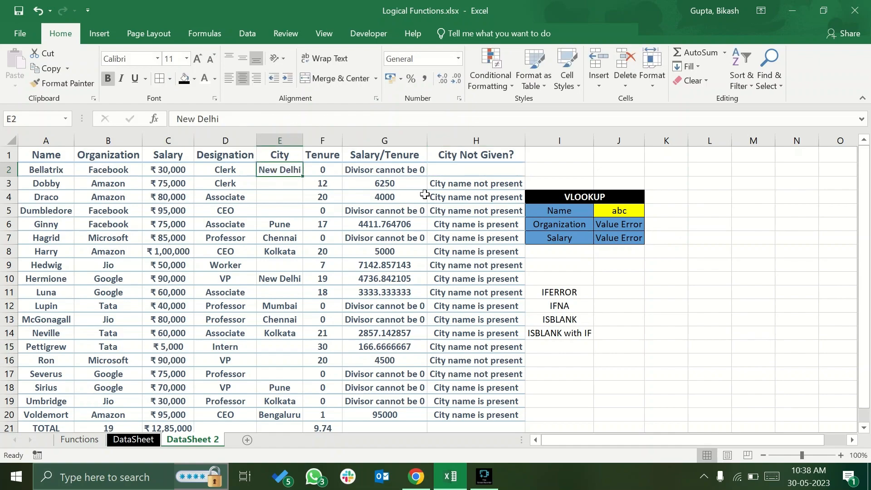
key("ctrl+z")
- Replace the value-if-false text in the H2 formula with a reference to the city cell E2
double_click(485, 172)
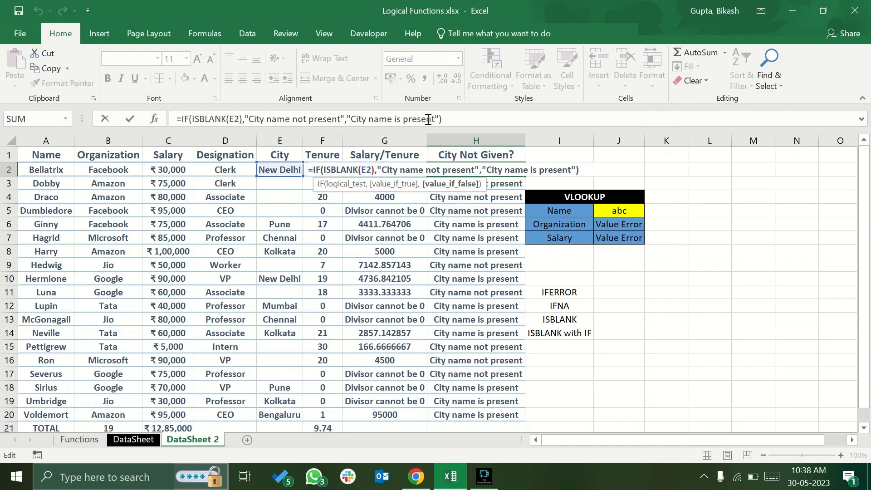
left_click_drag(434, 119, 346, 118)
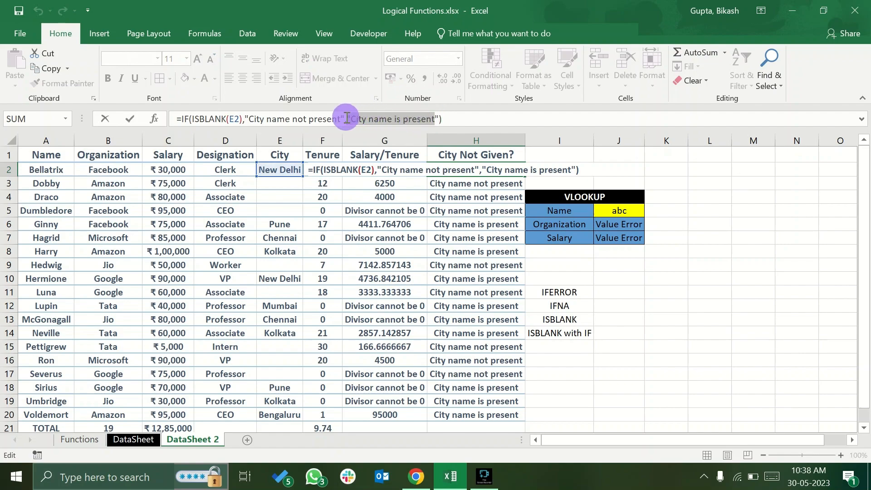
key("Delete")
key("Delete")
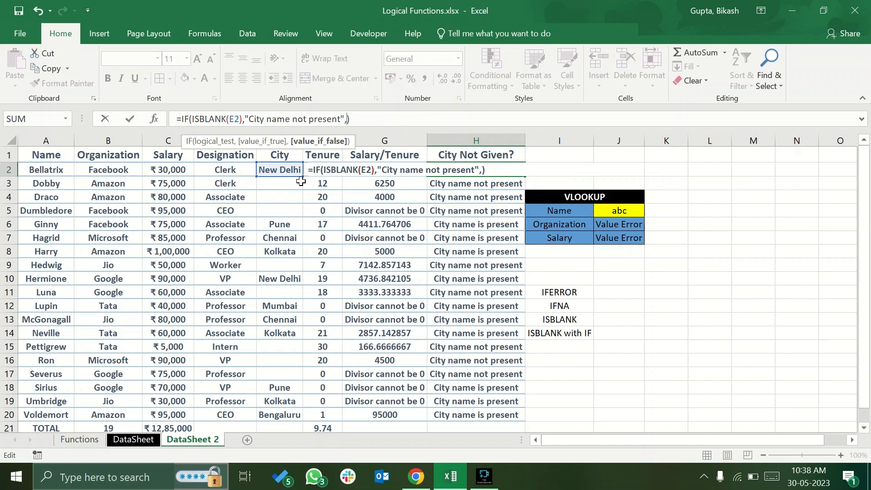
type("e3")
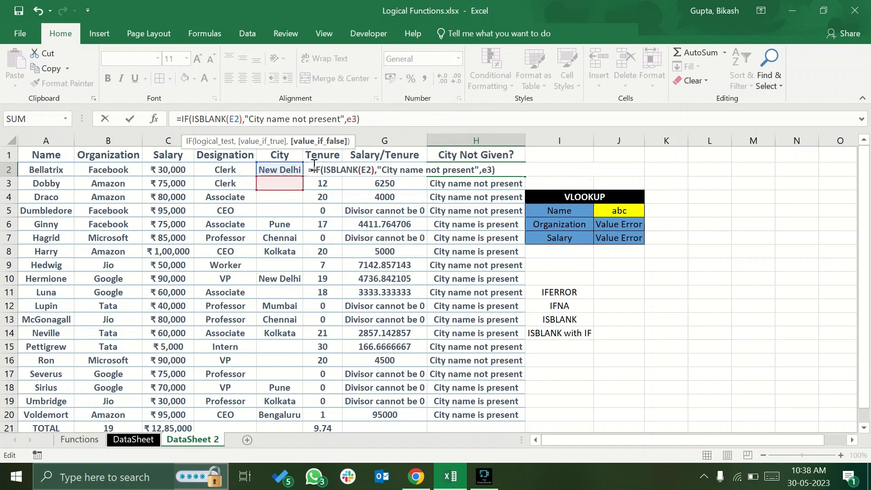
key("BackSpace")
type("2")
key("Return")
- Fill the updated H2 formula down to H20 and check the copied formulas in H19 and H3
left_click(476, 171)
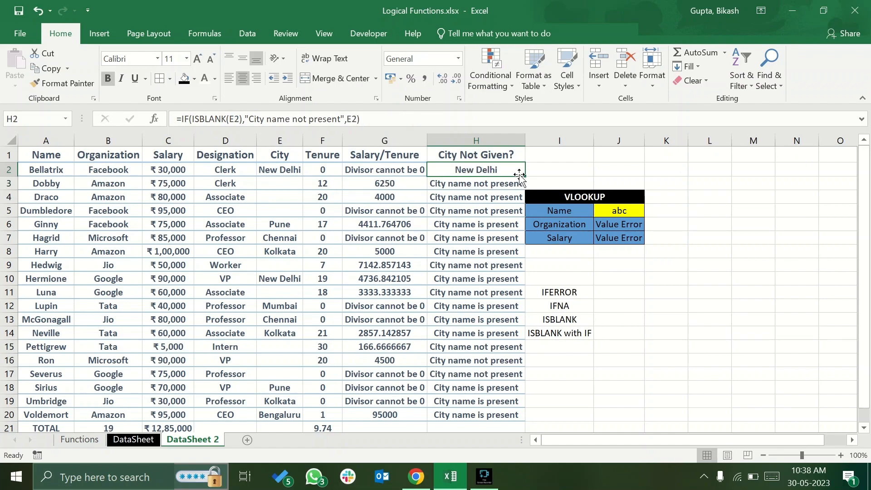
left_click_drag(525, 176, 511, 416)
left_click(482, 402)
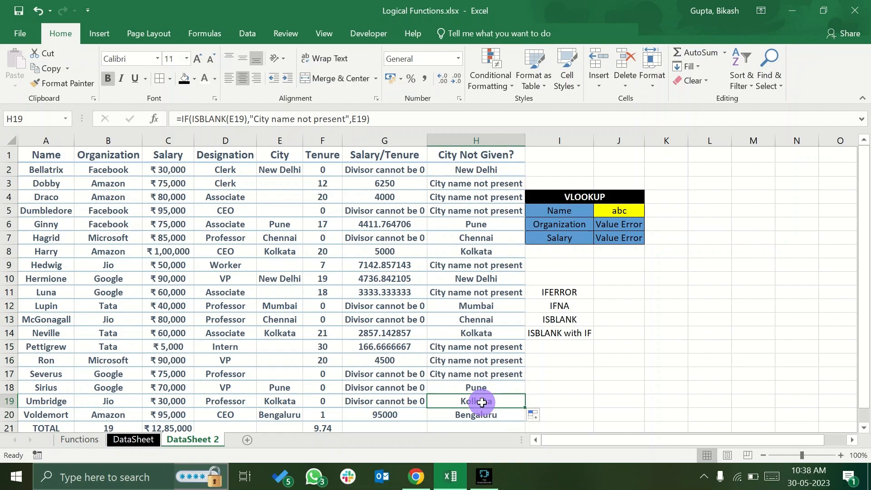
left_click(480, 184)
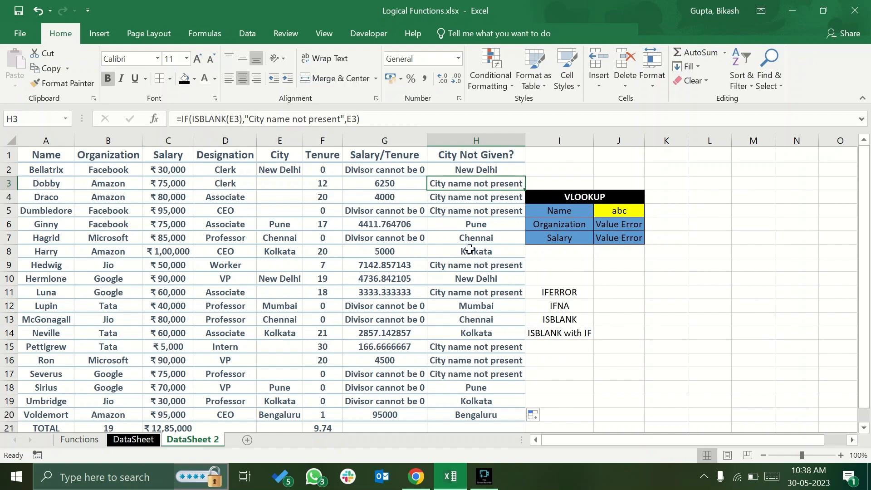
- Review the function list in column I and the ISBLANK row on the DataSheet sheet, and return to DataSheet 2
left_click(575, 337)
left_click(587, 279)
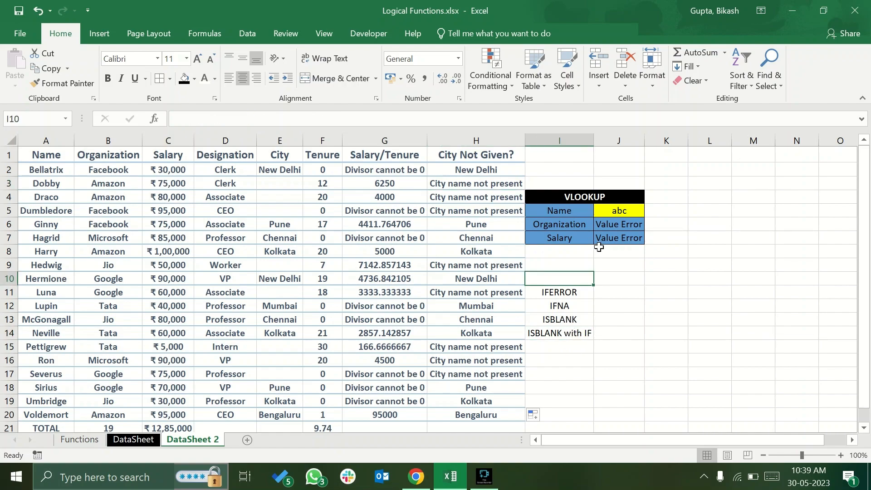
left_click(132, 439)
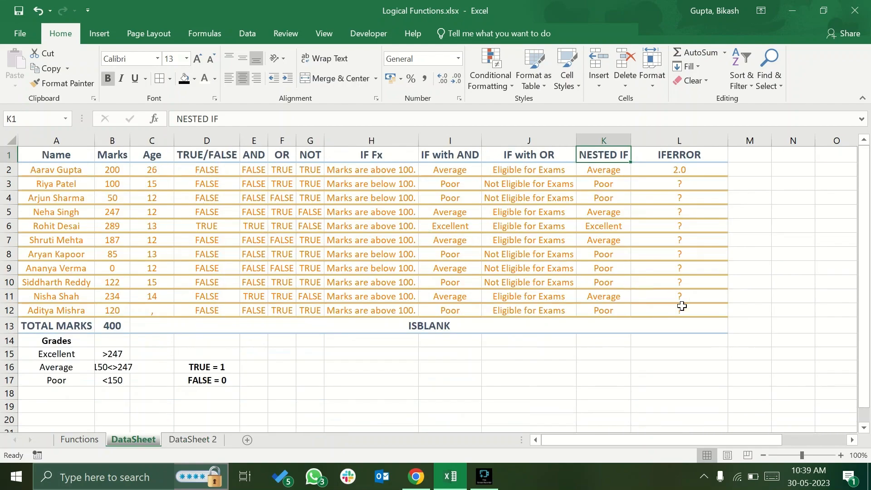
left_click(669, 325)
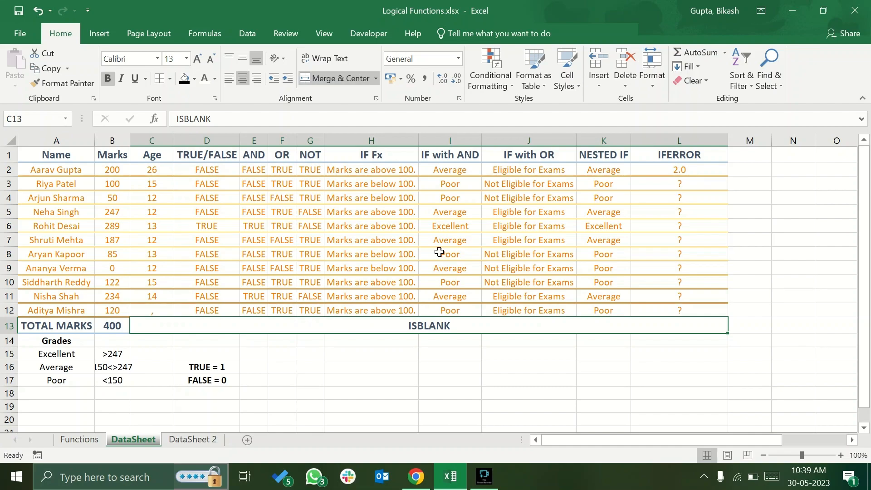
left_click(204, 439)
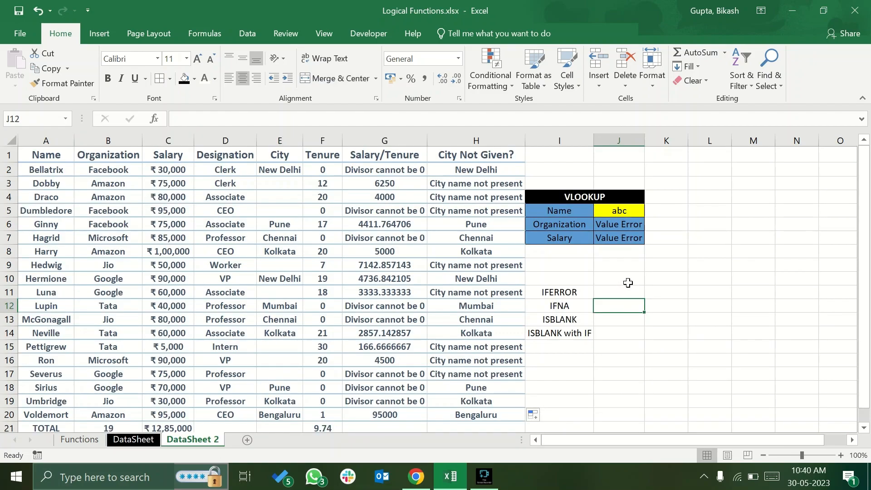